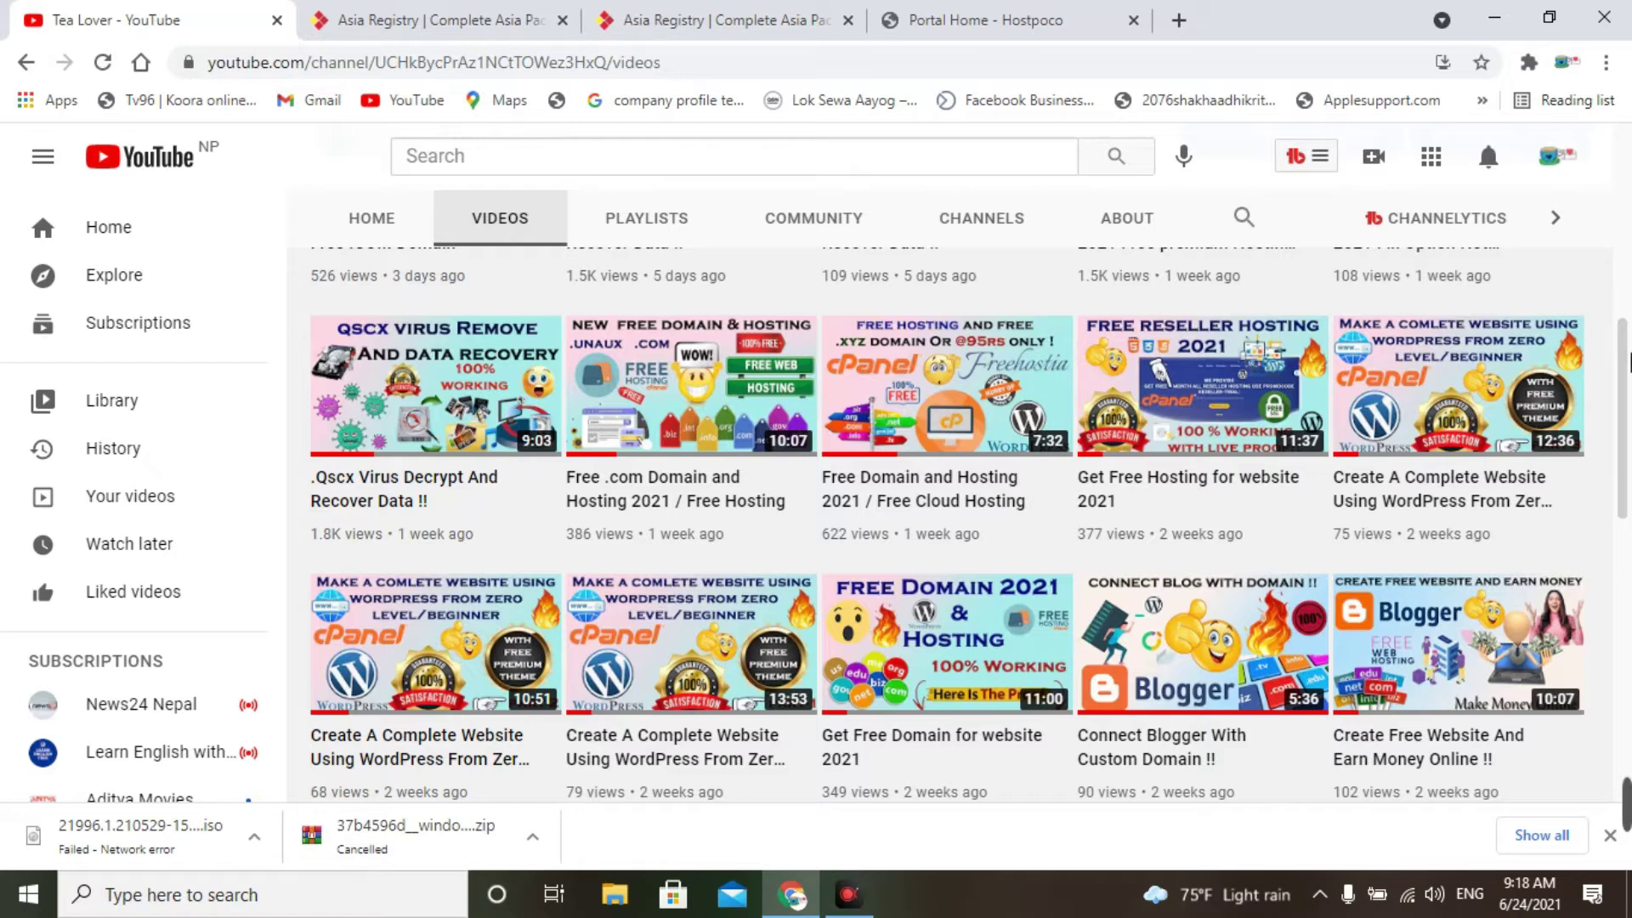
pyautogui.moveTo(1628, 389); pyautogui.dragTo(1629, 551)
pyautogui.moveTo(1629, 442); pyautogui.dragTo(1629, 300)
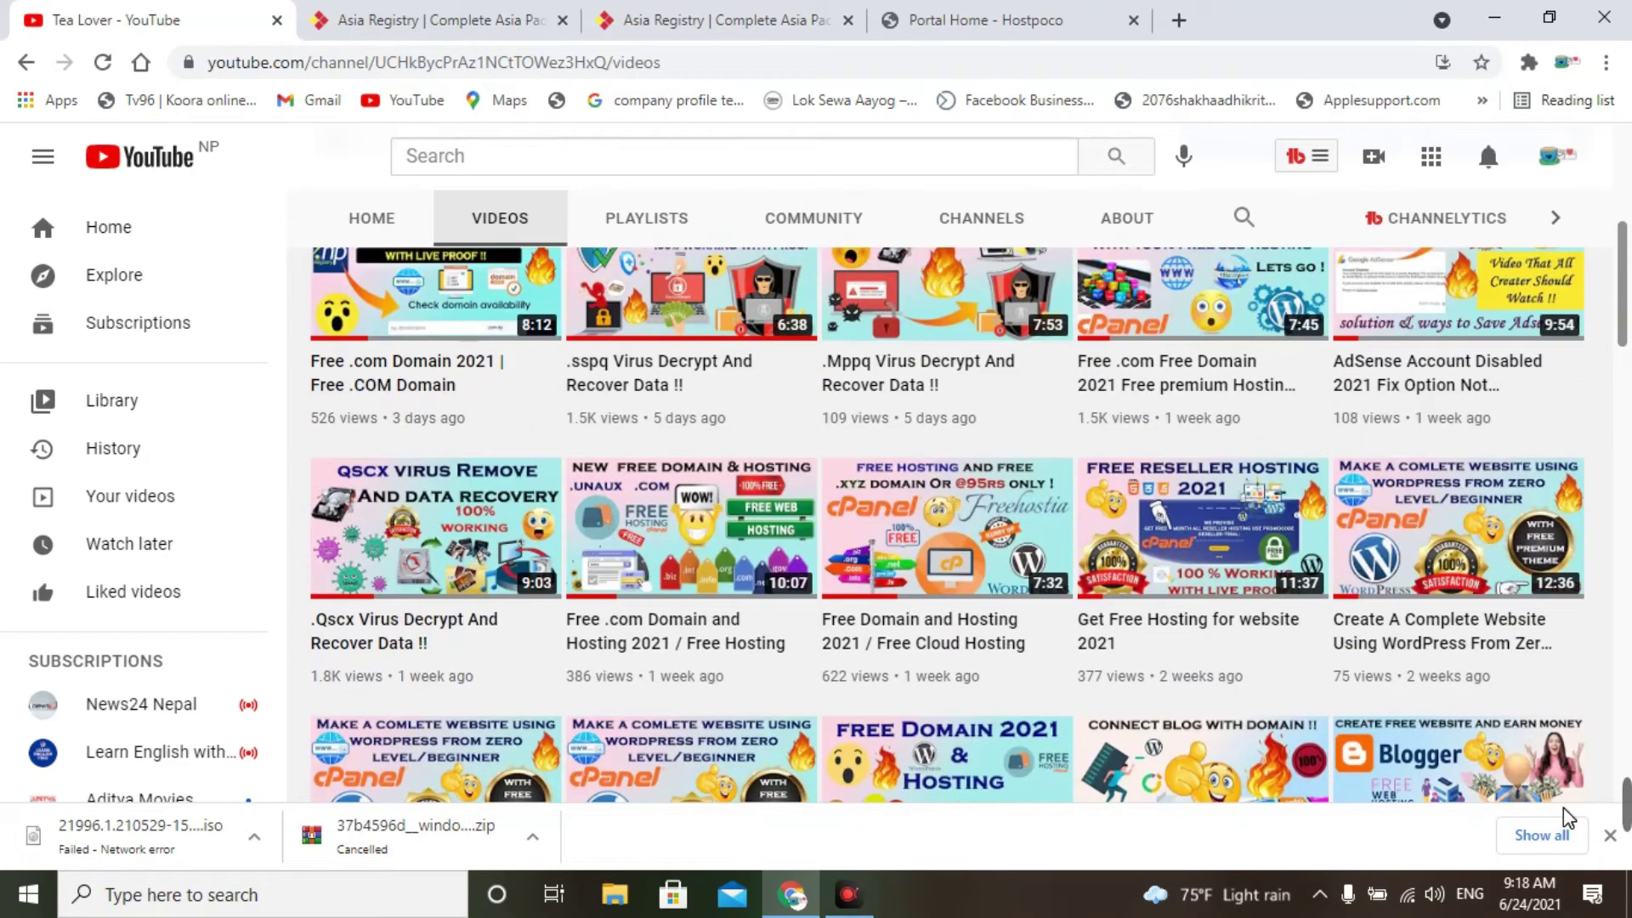
pyautogui.moveTo(1613, 841)
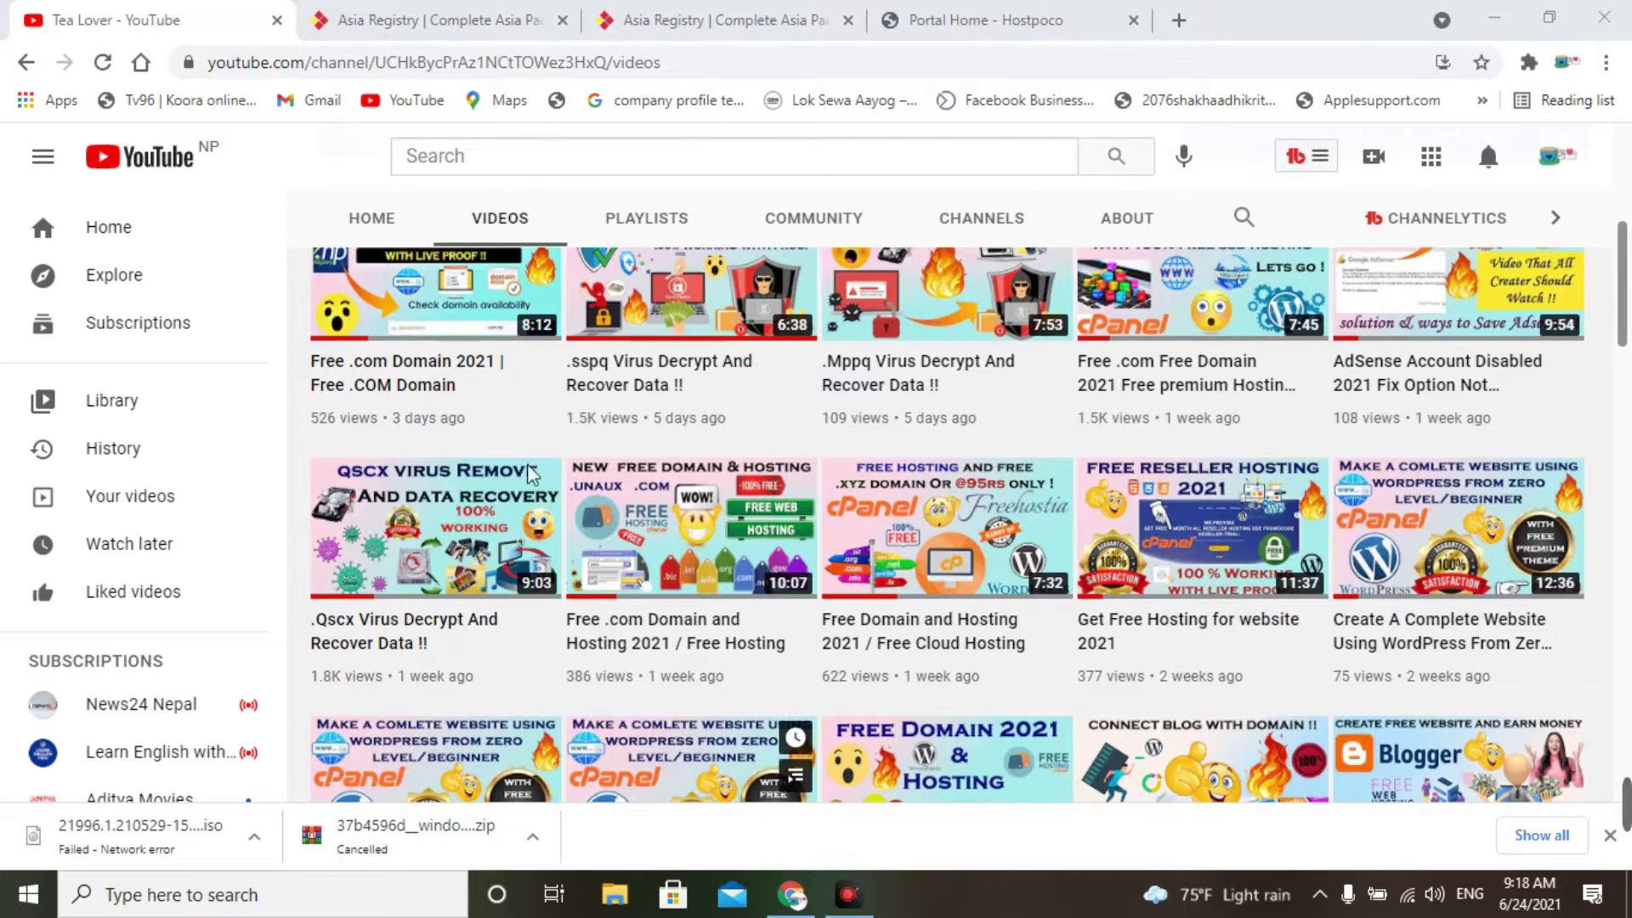
# - Switch to the Asia Registry site and load its home page at asiaregistry.com
pyautogui.click(346, 19)
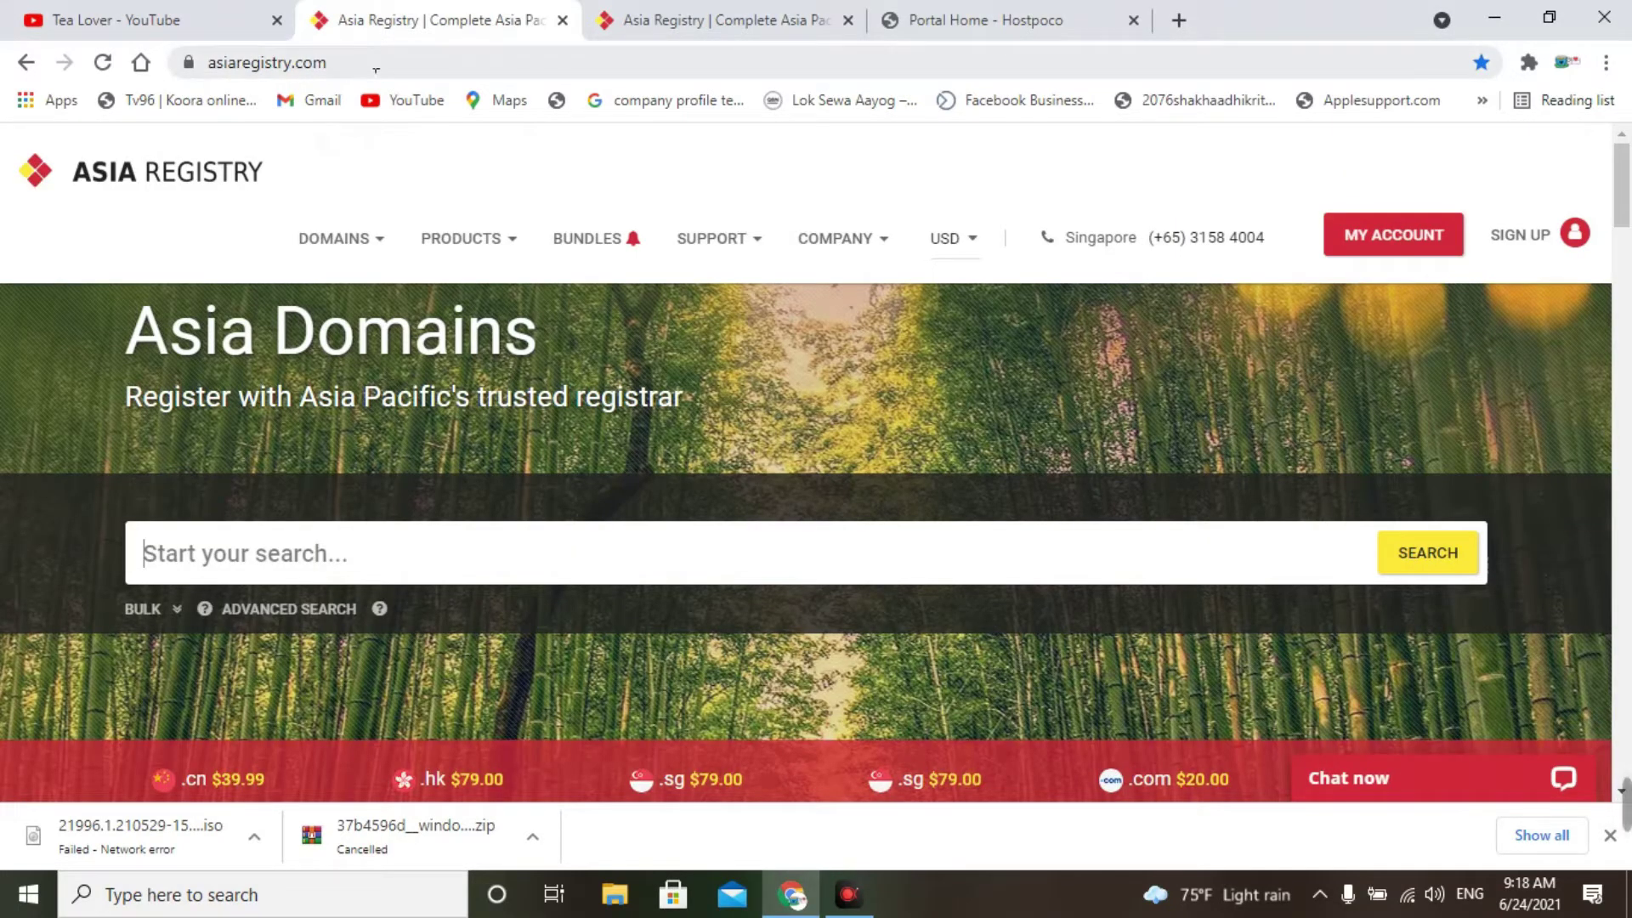
pyautogui.click(376, 63)
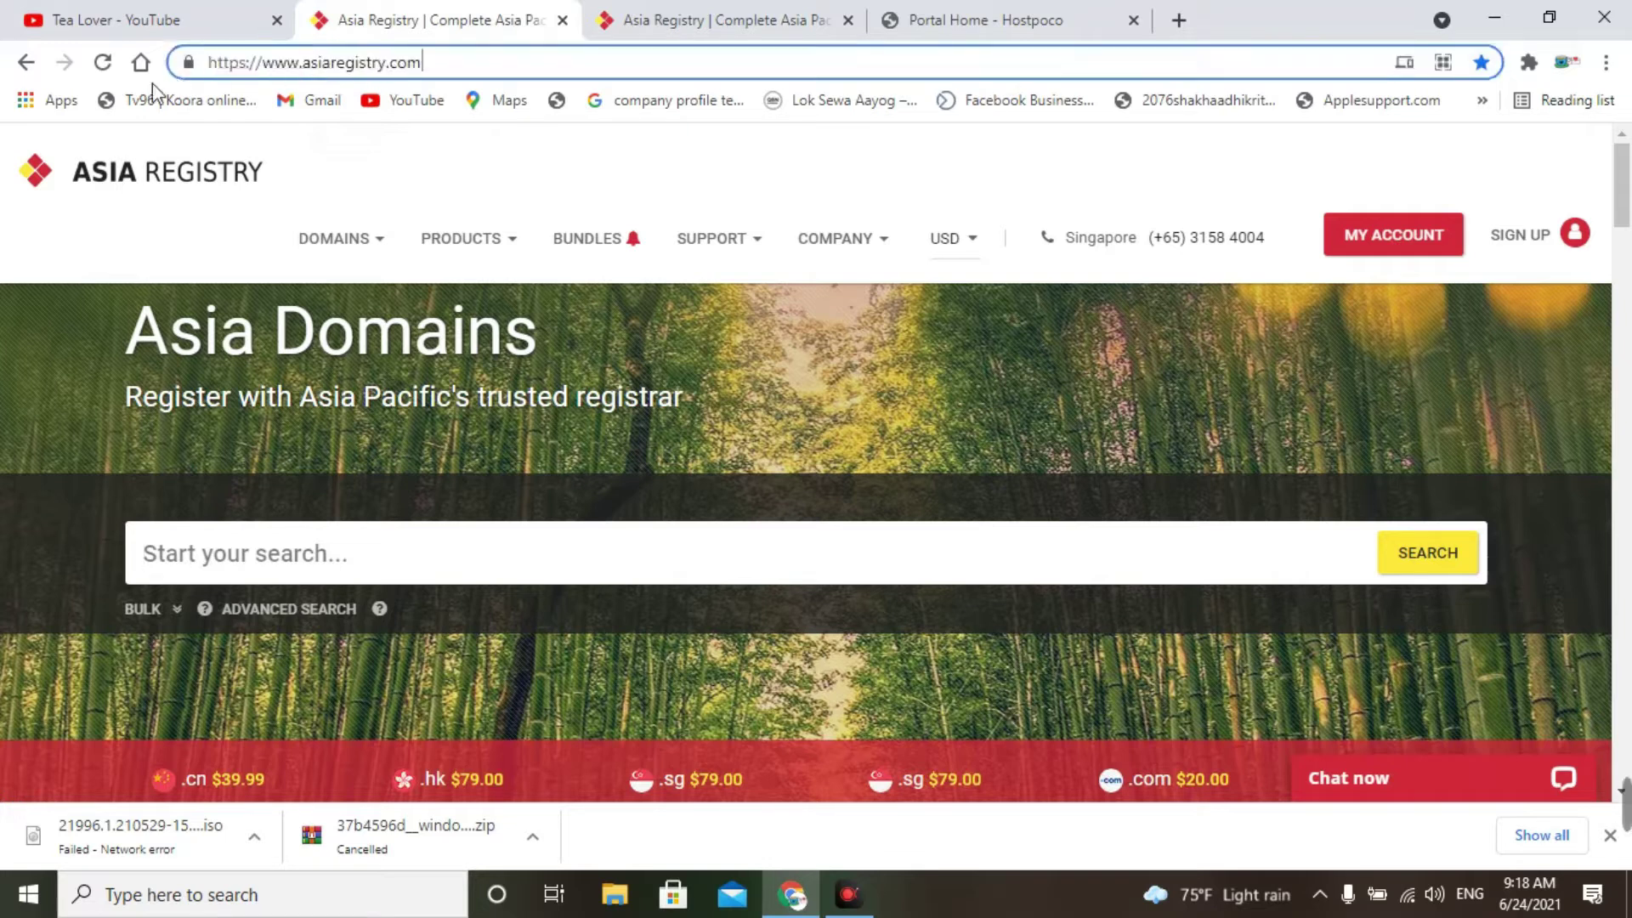
pyautogui.press('Return')
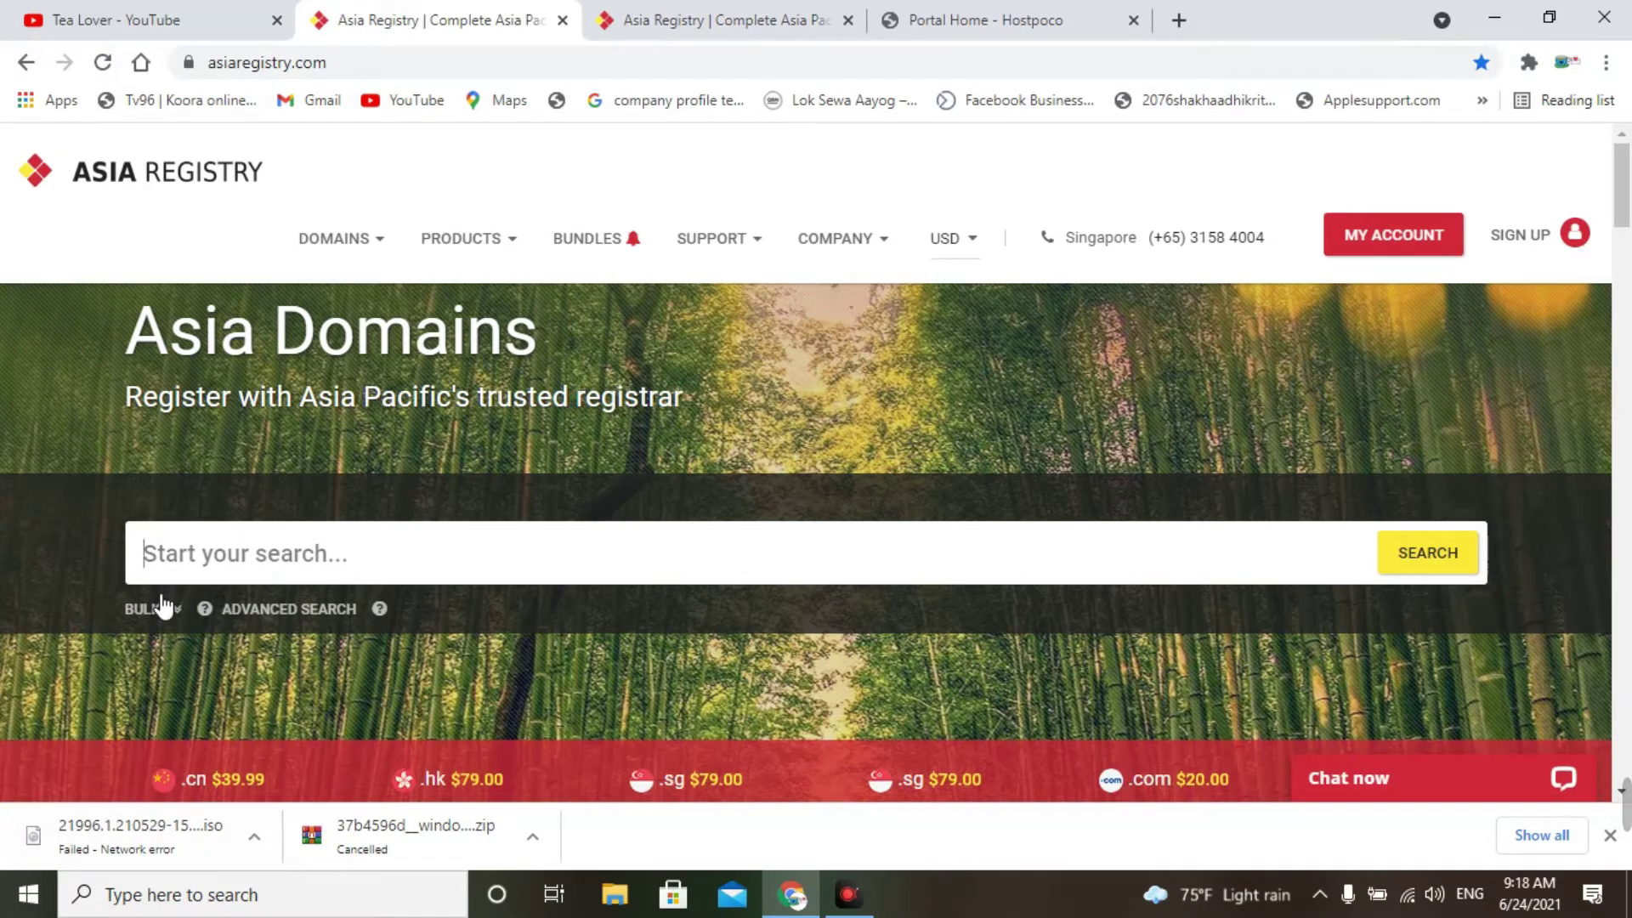
# - Search Asia Registry for the domain name tealovers.free
pyautogui.scroll(-1, 196, 510)
pyautogui.click(203, 443)
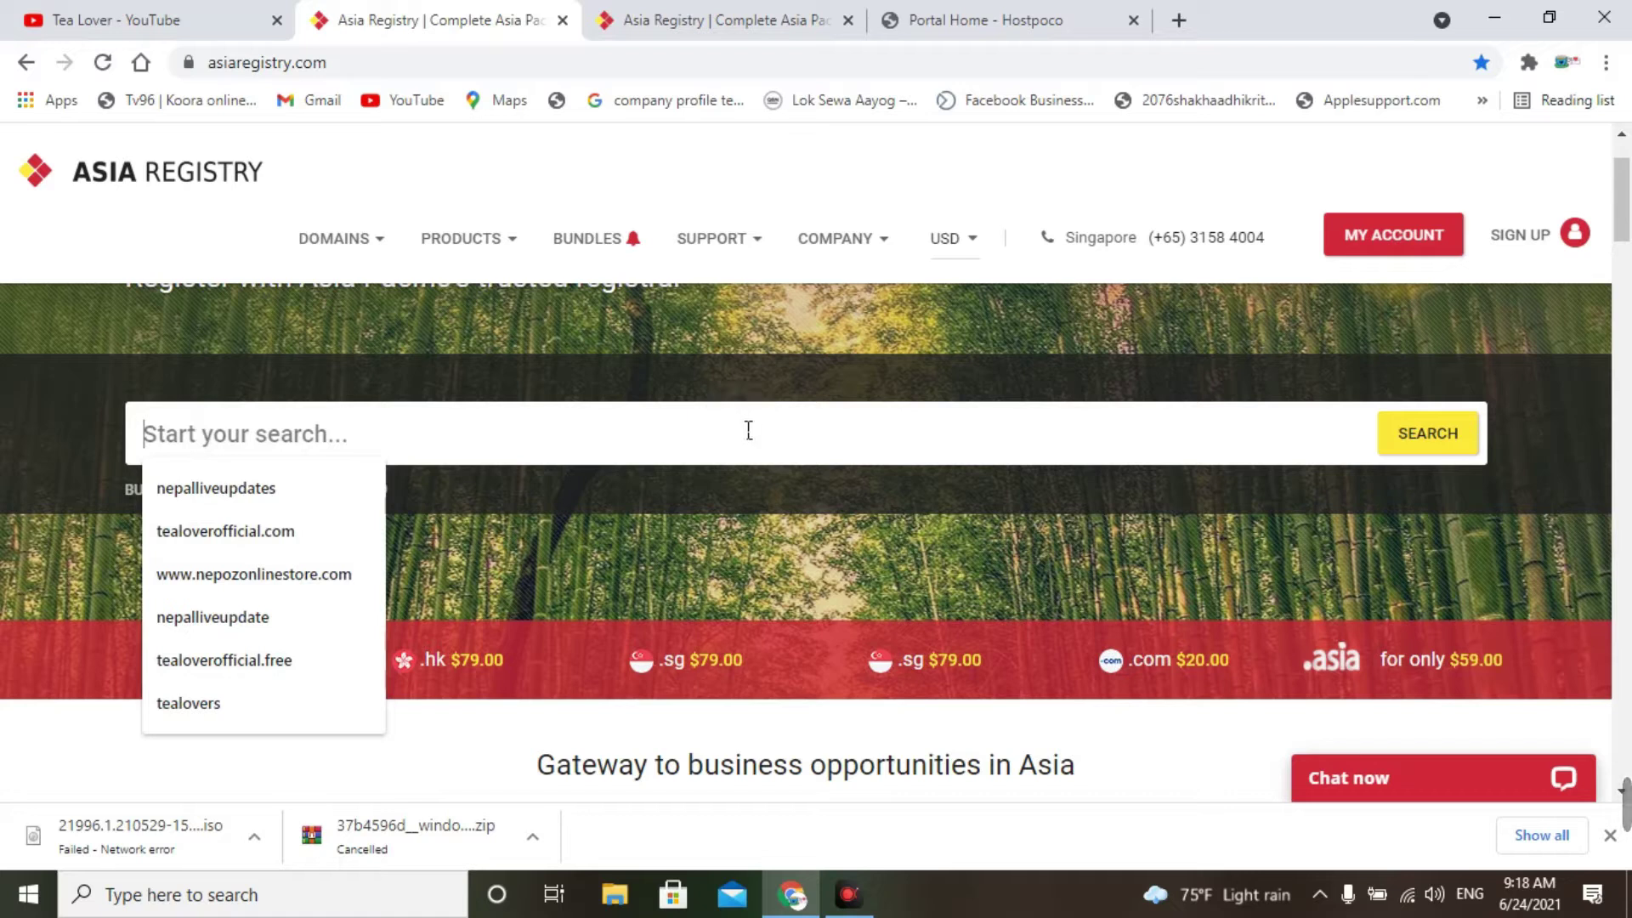
pyautogui.write('tealovers')
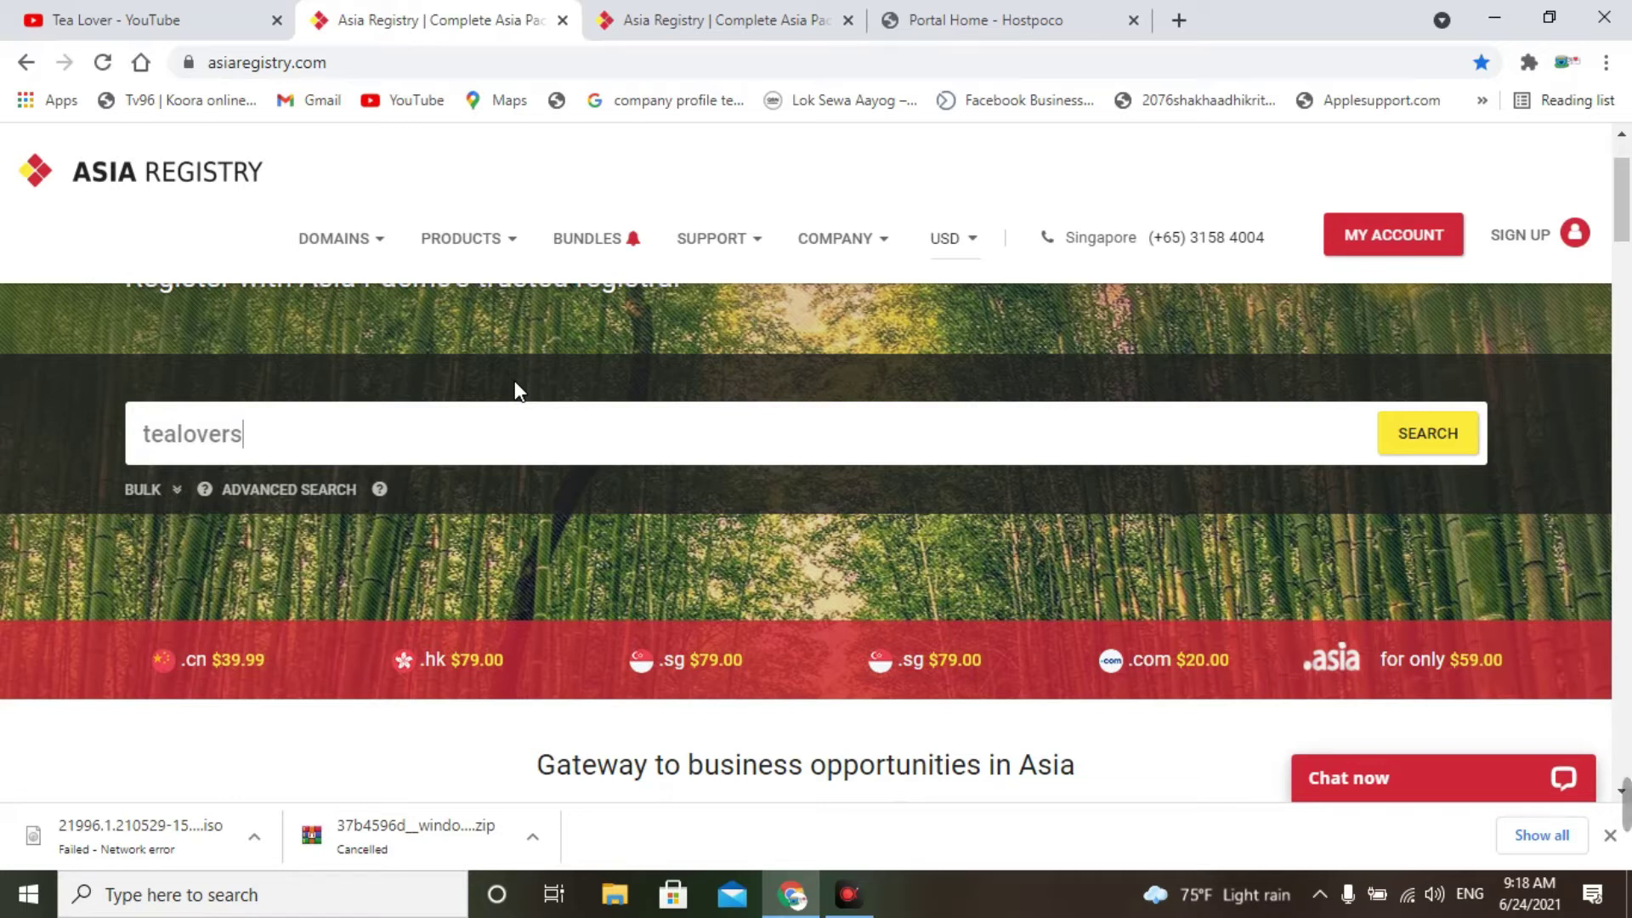
pyautogui.write('.free')
pyautogui.click(1432, 449)
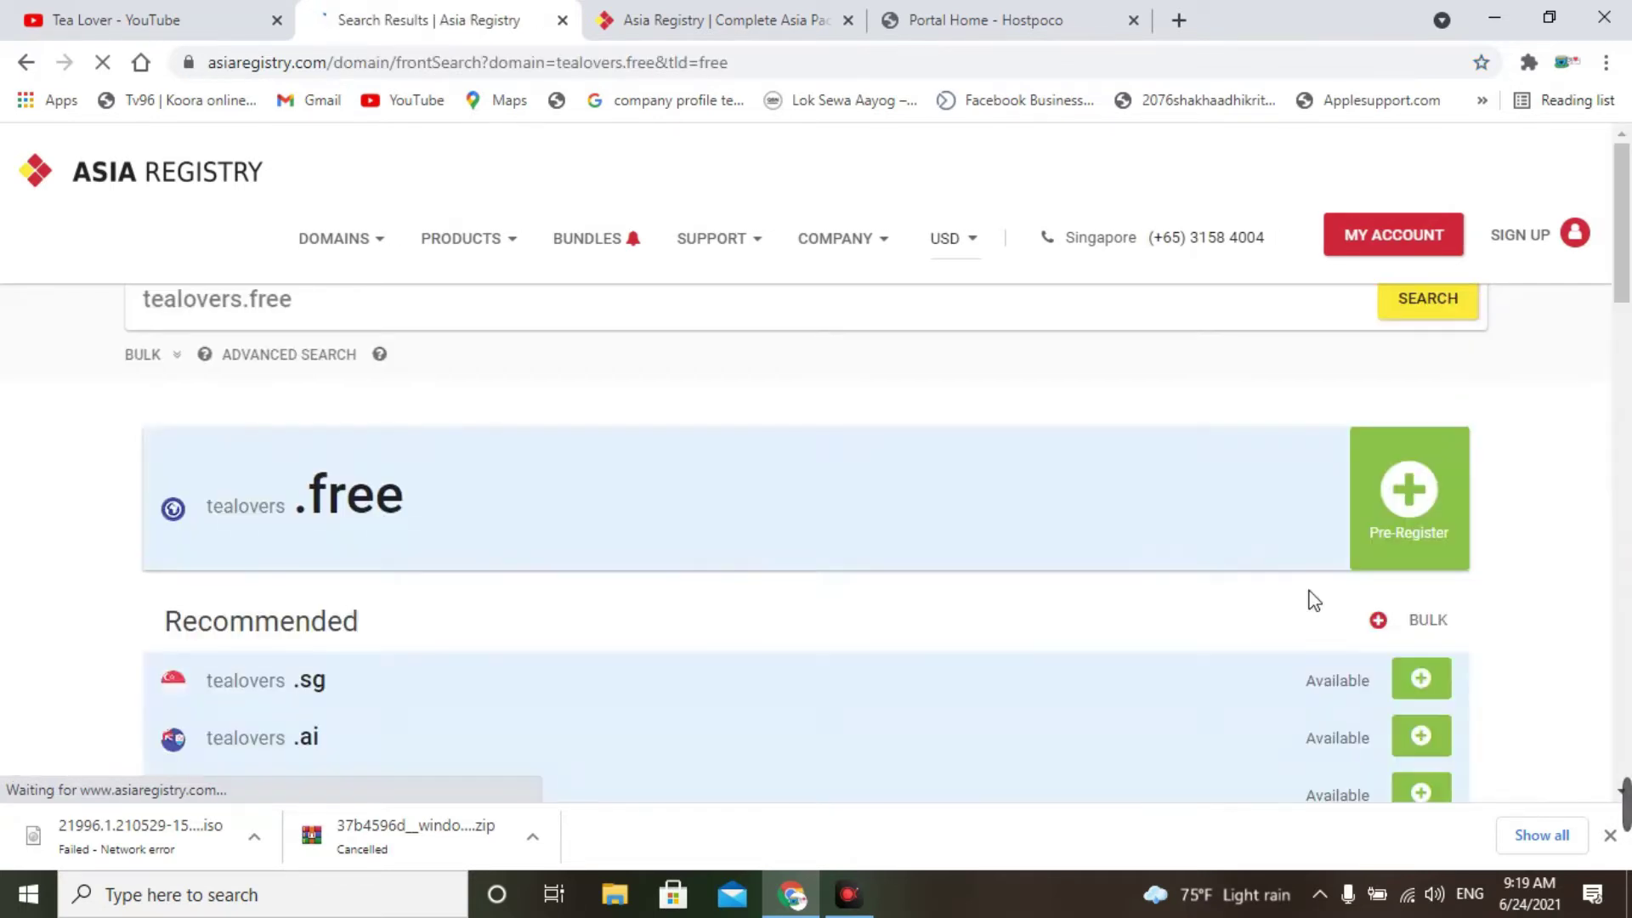
# - Look through the recommended extensions and alternative names listed in the tealovers.free search results
pyautogui.scroll(-5, 1312, 595)
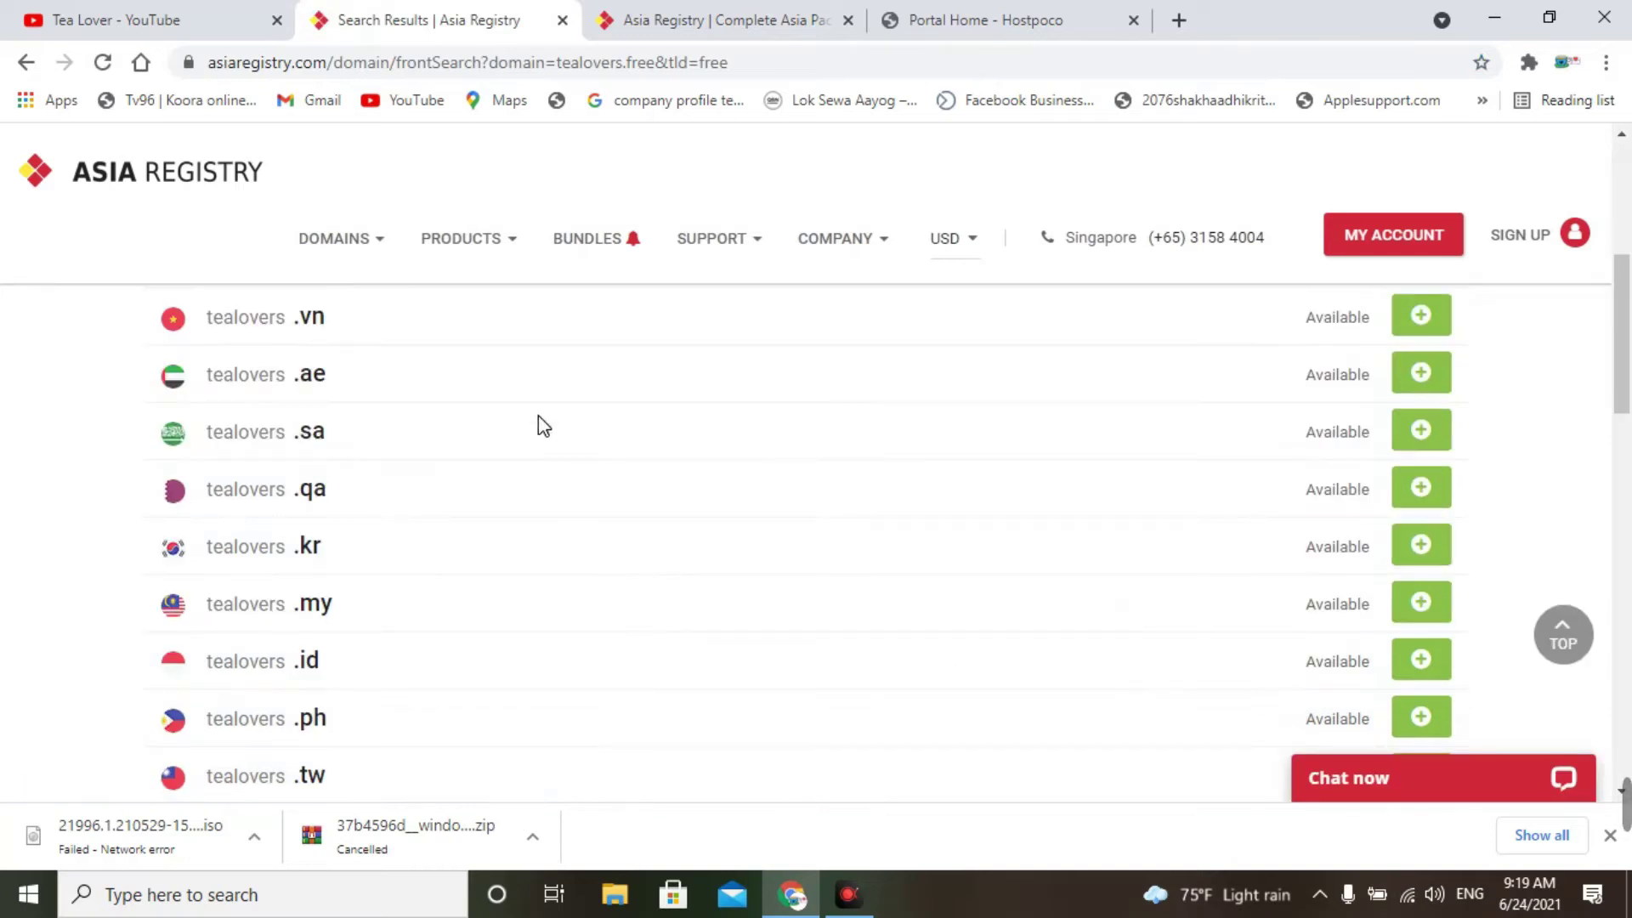
pyautogui.scroll(-7, 547, 466)
pyautogui.scroll(-3, 554, 481)
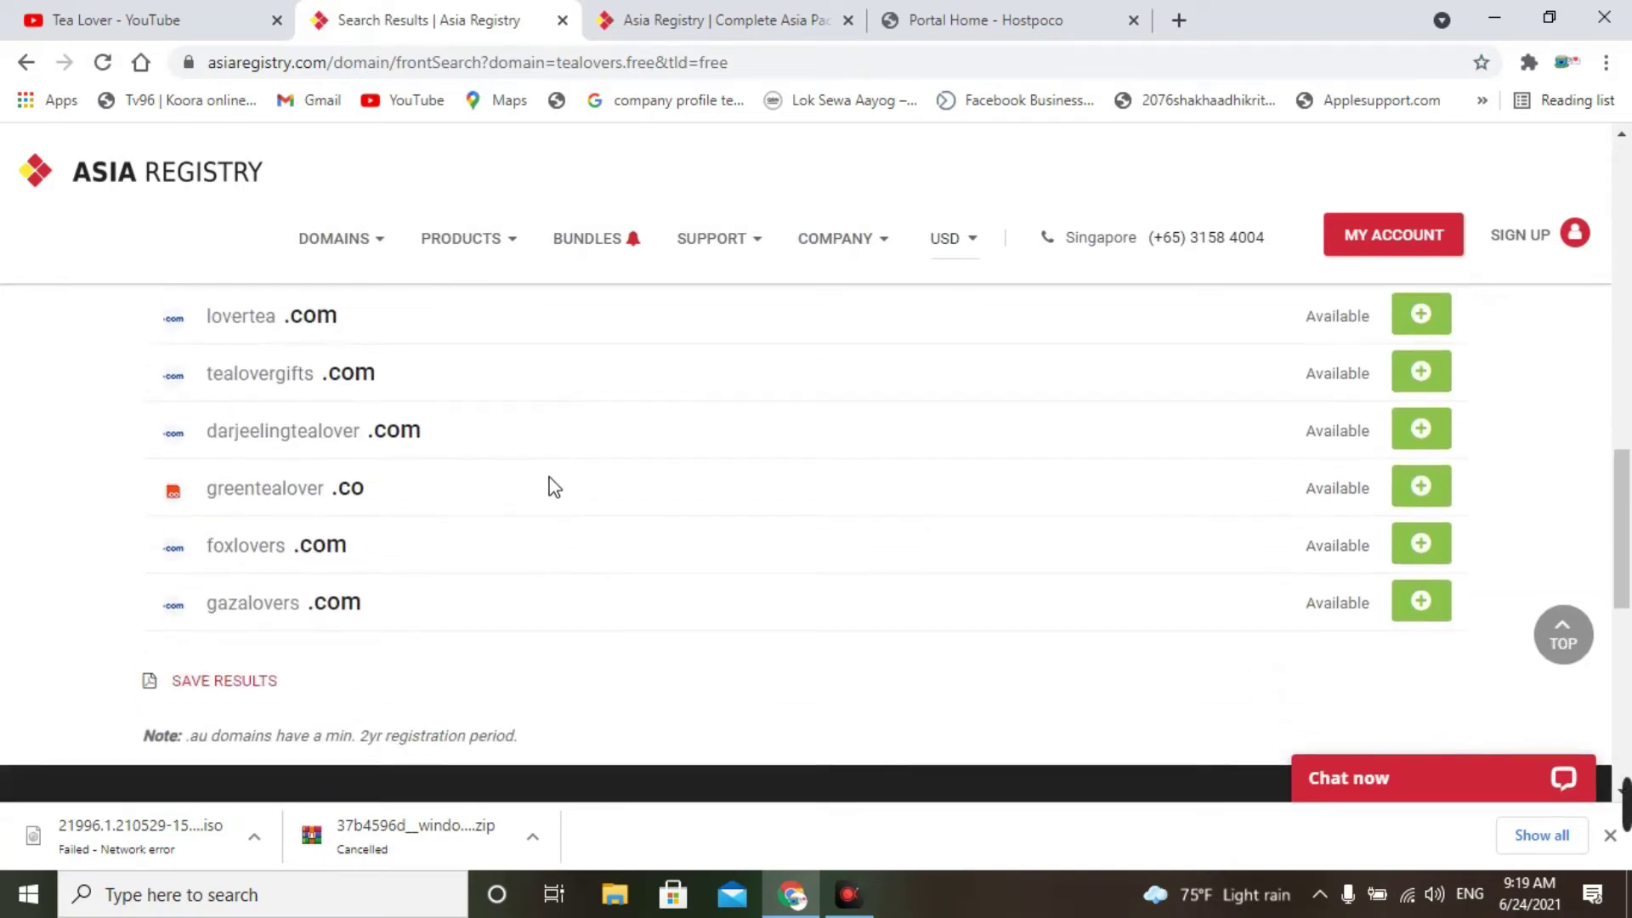
pyautogui.scroll(-3, 552, 487)
pyautogui.scroll(15, 550, 491)
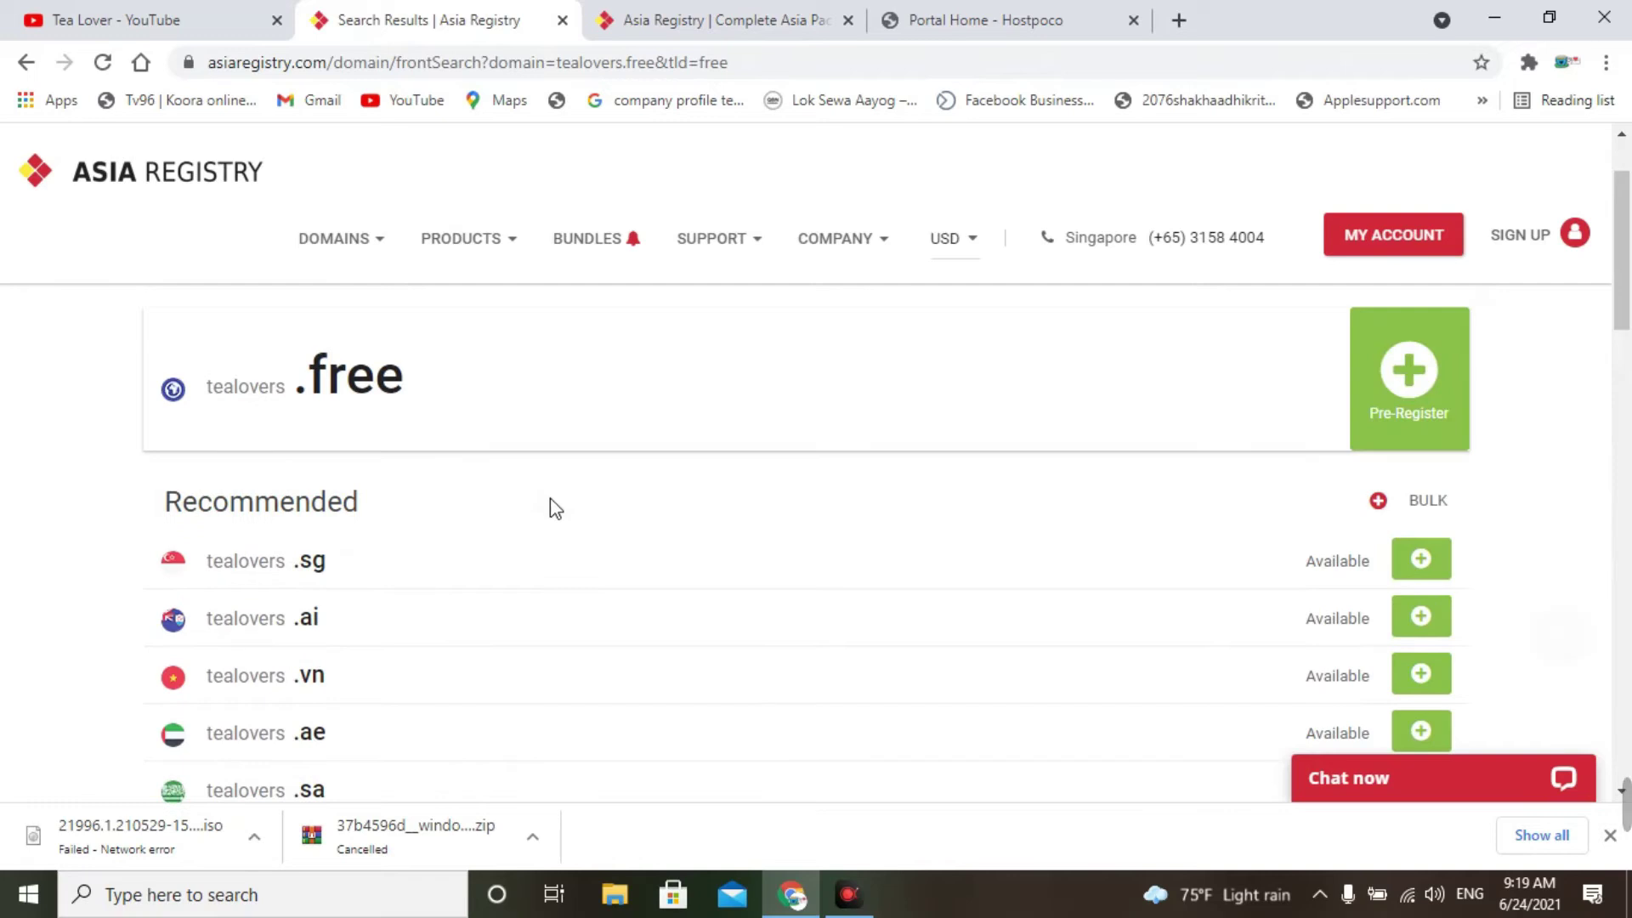
pyautogui.scroll(-1, 552, 508)
pyautogui.scroll(2, 550, 510)
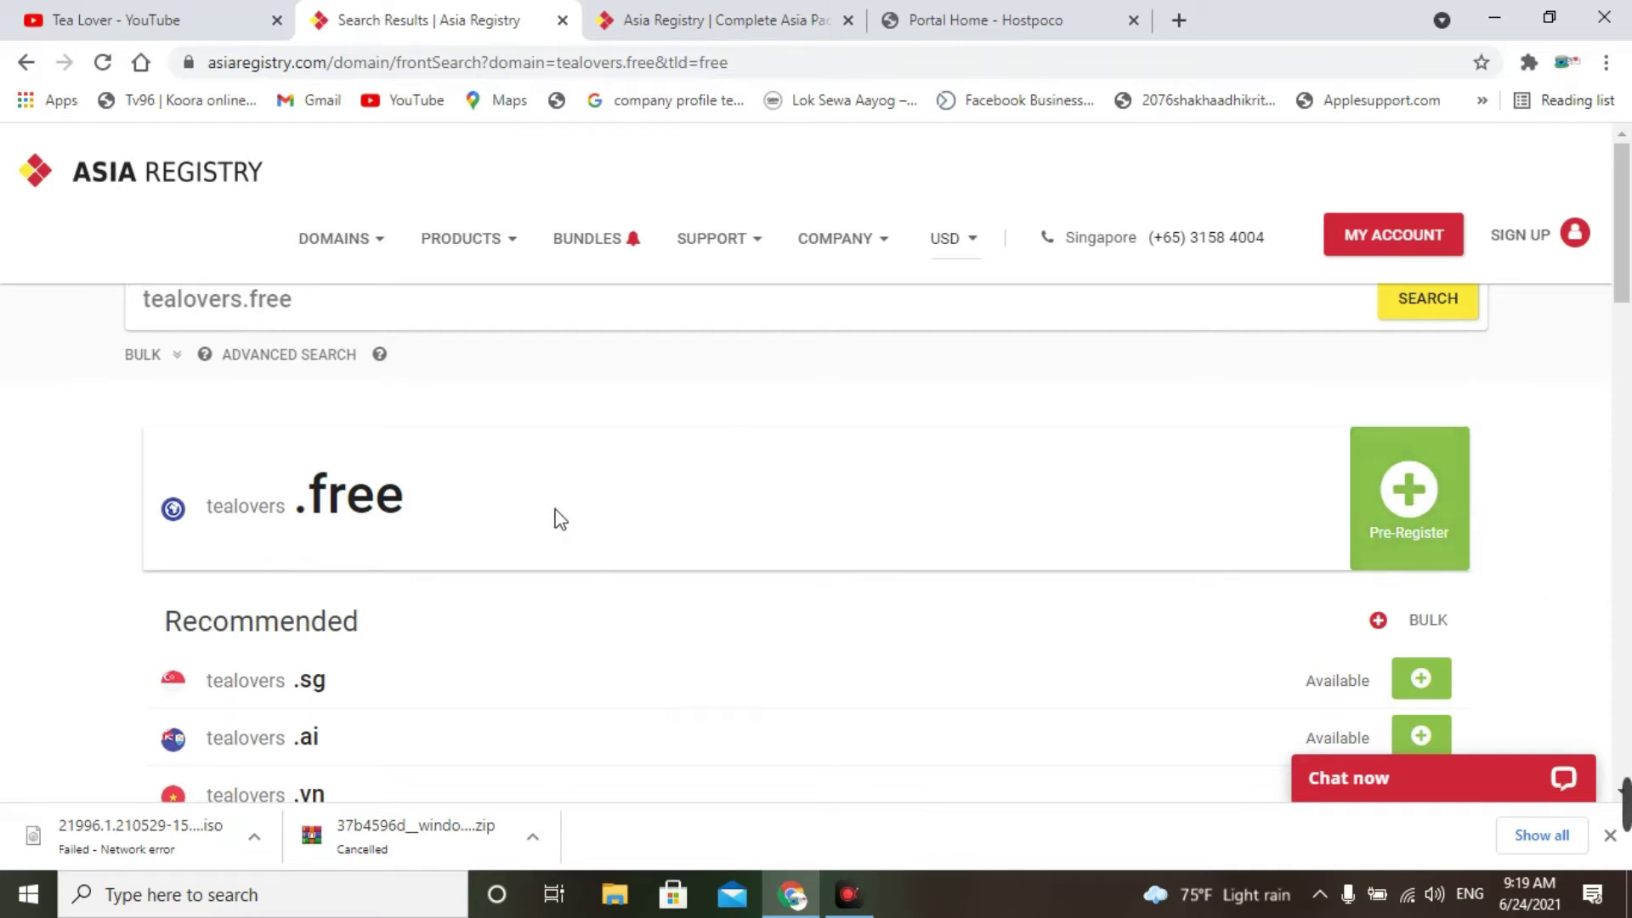
# - Add the pre-registration of tealovers.free to the cart and proceed to checkout
pyautogui.click(512, 486)
pyautogui.click(1577, 544)
pyautogui.click(1431, 531)
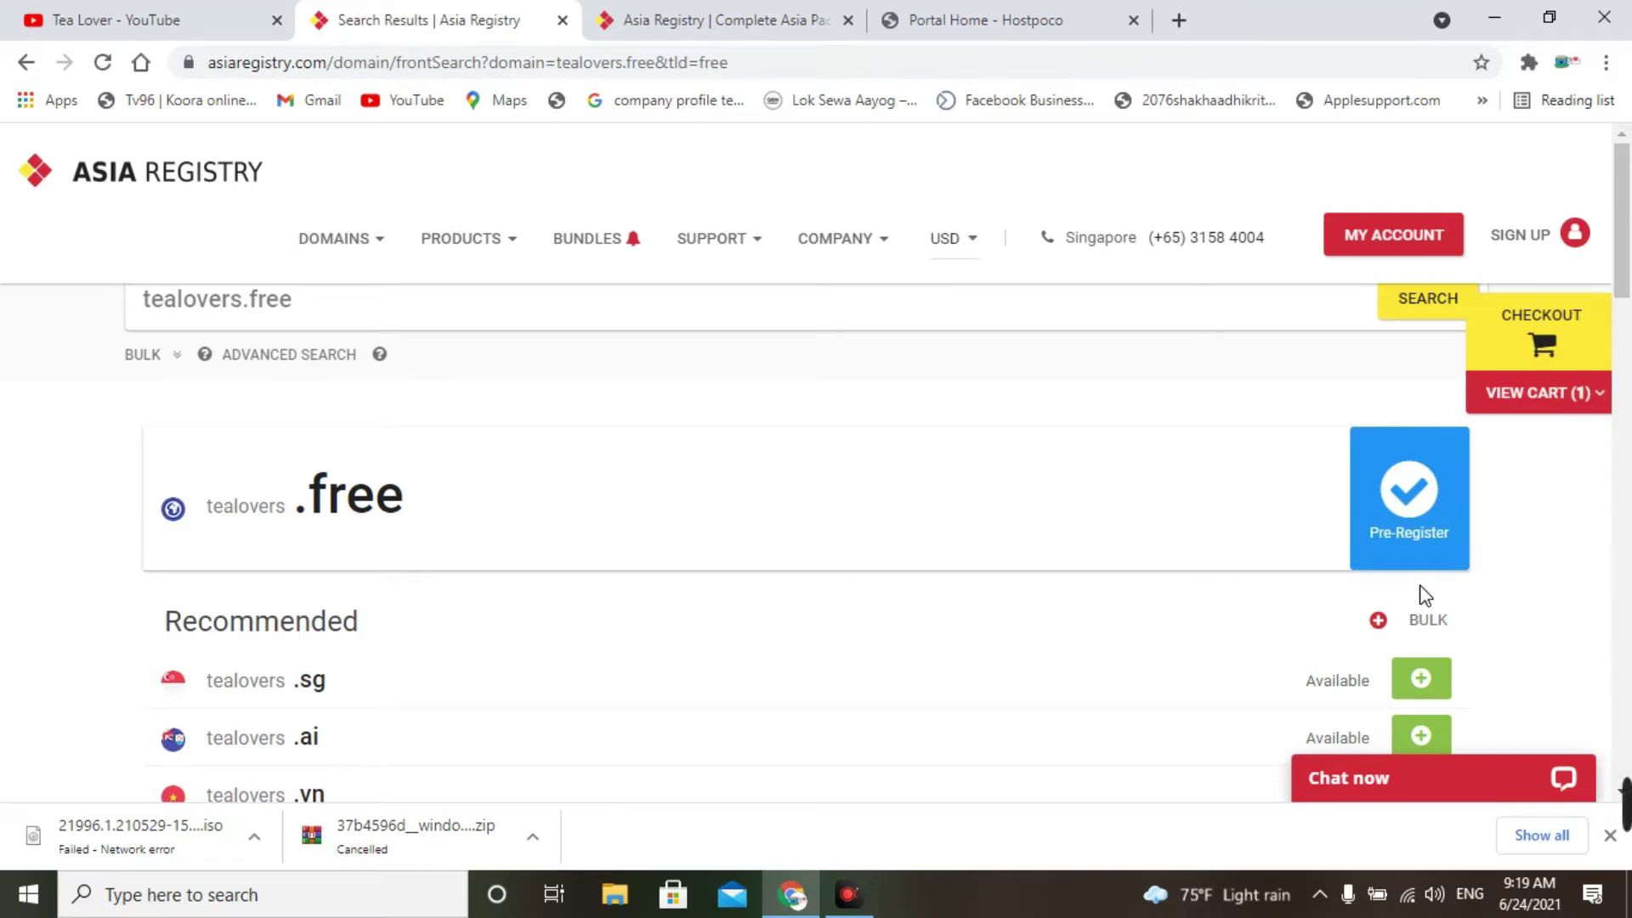
pyautogui.click(1526, 334)
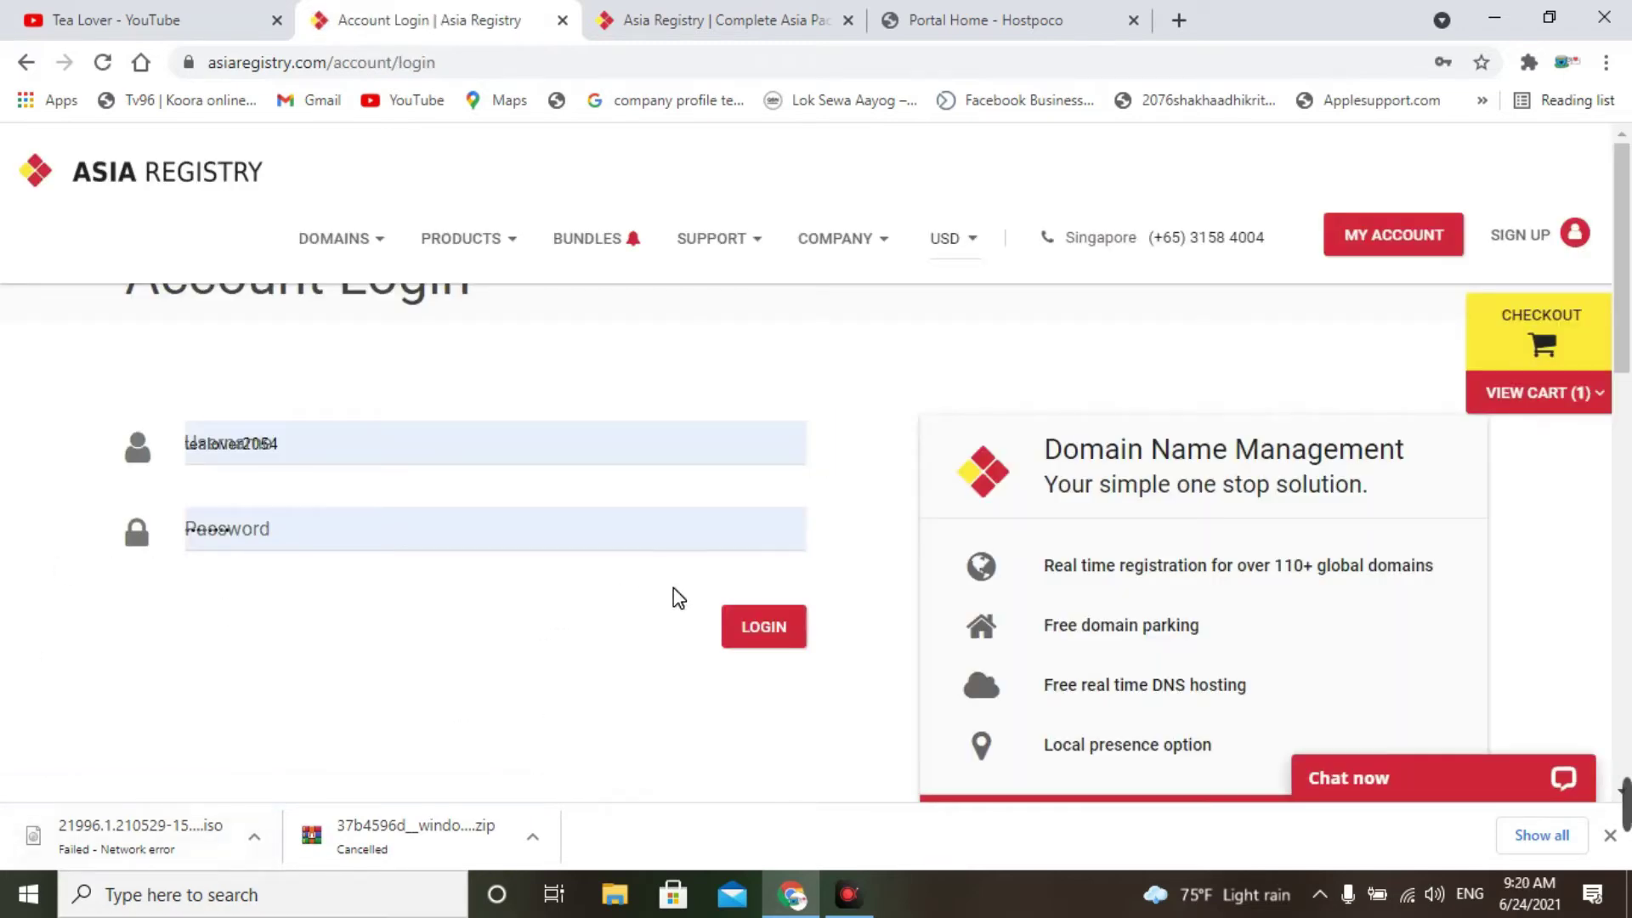
# - Close the browser's downloads bar and open the sign-up form for a new Asia Registry account
pyautogui.scroll(-2, 676, 600)
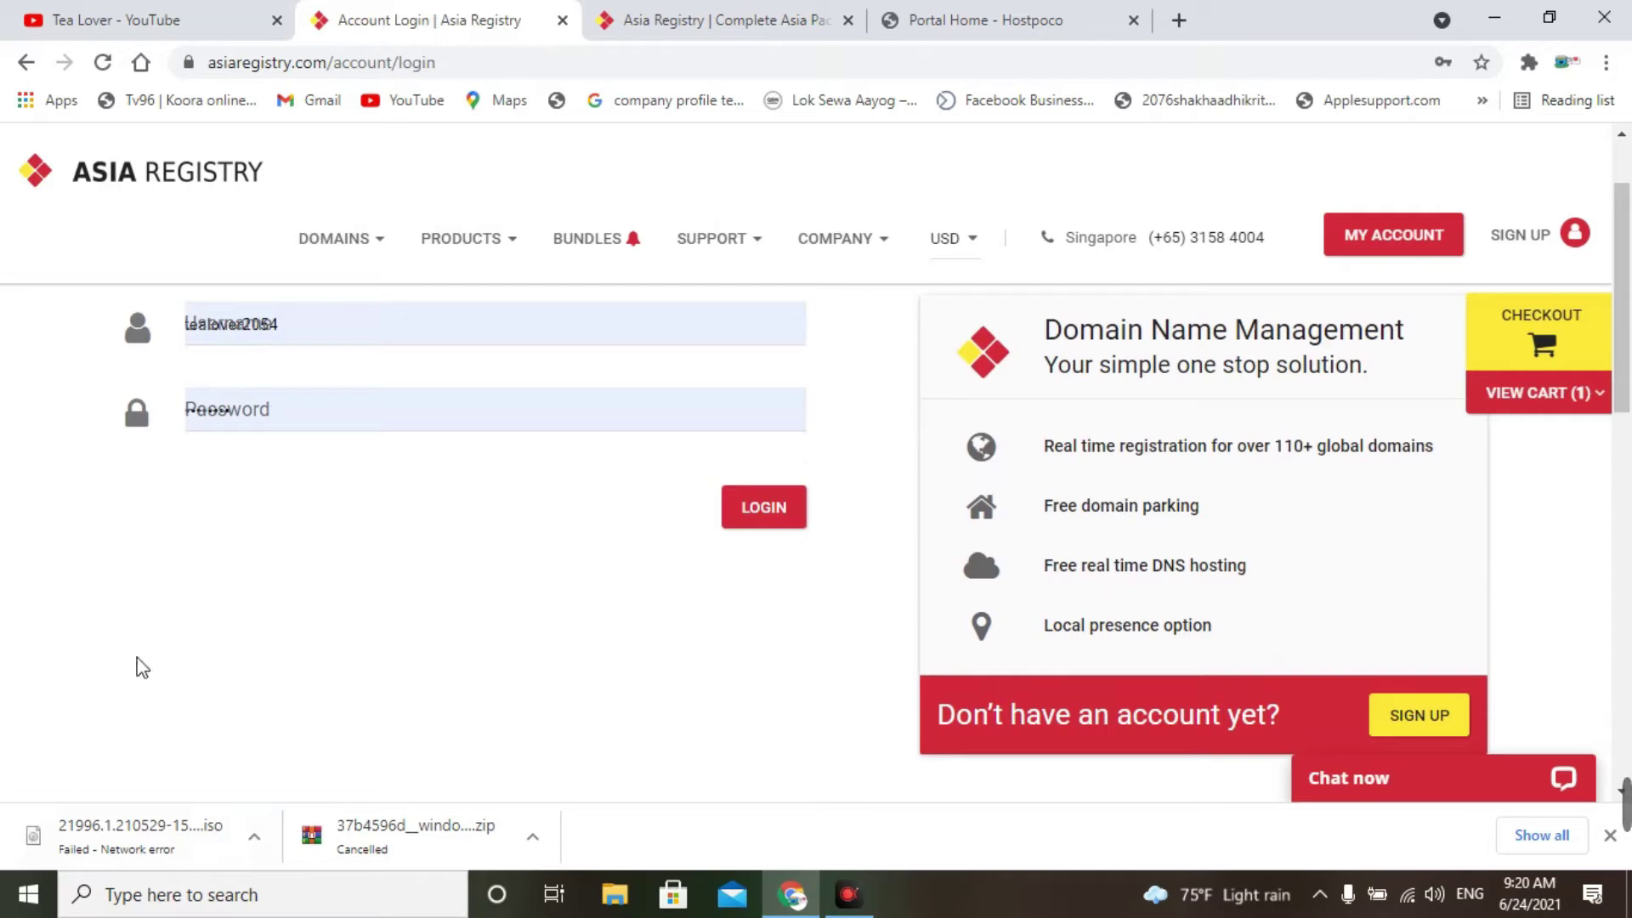
pyautogui.moveTo(17, 331); pyautogui.dragTo(748, 783)
pyautogui.click(753, 569)
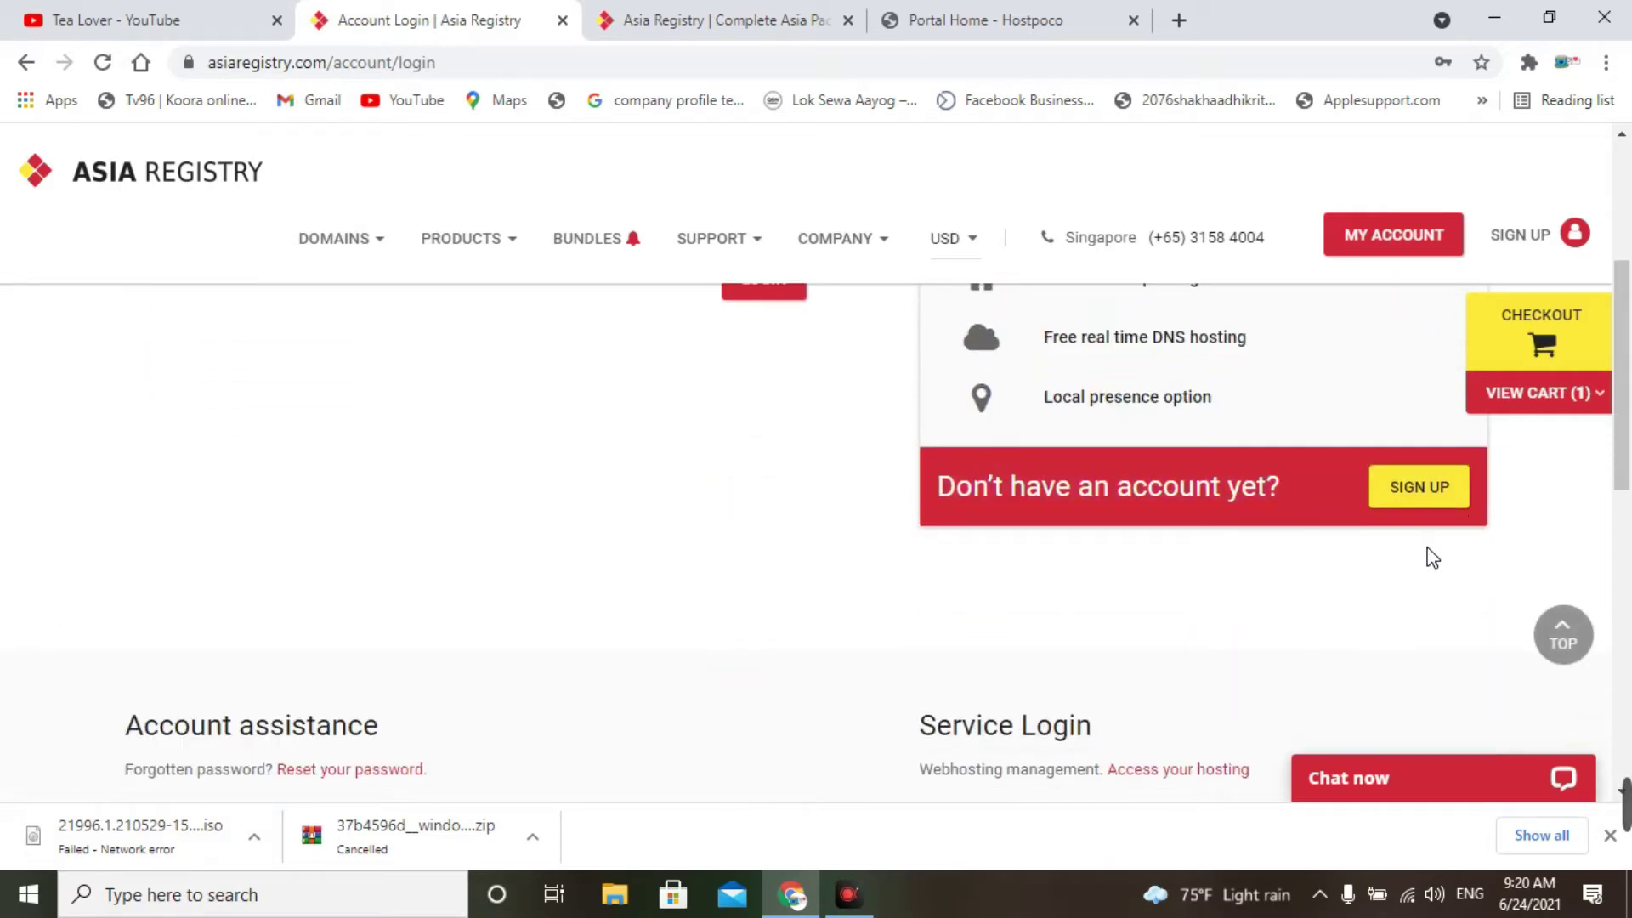
pyautogui.click(1607, 838)
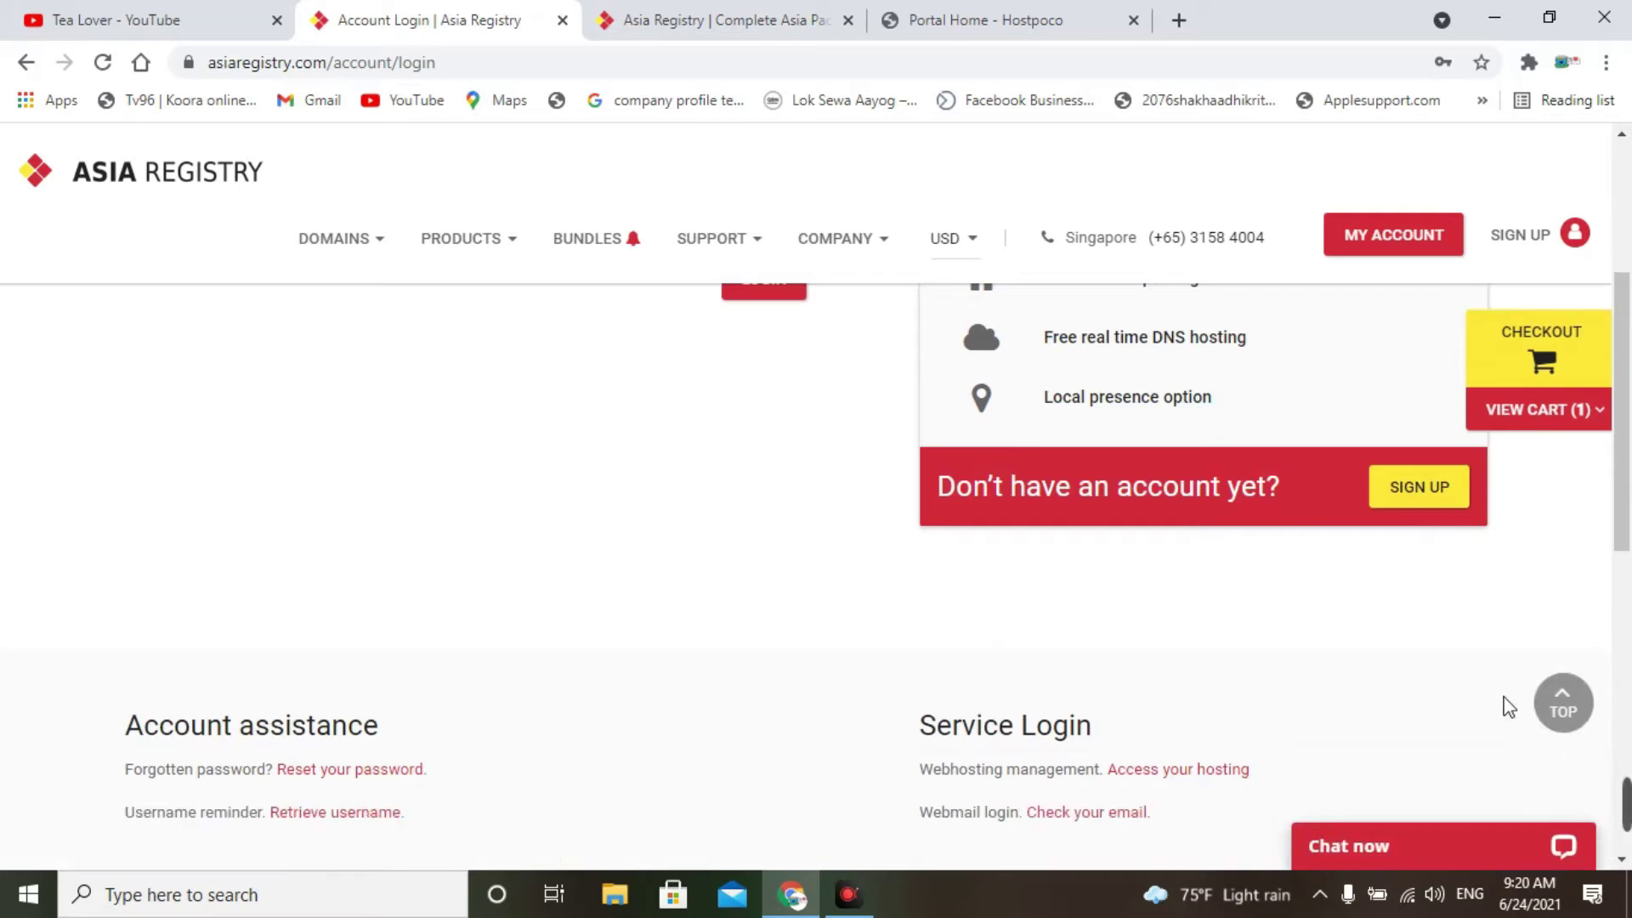
pyautogui.click(1440, 519)
# - Fill in the sign-up form with the account holder's name, company, postal address and phone number, and review the entries
pyautogui.scroll(-8, 382, 528)
pyautogui.scroll(8, 389, 543)
pyautogui.scroll(-3, 382, 564)
pyautogui.scroll(3, 348, 584)
pyautogui.click(303, 538)
pyautogui.click(170, 310)
pyautogui.scroll(-3, 1160, 578)
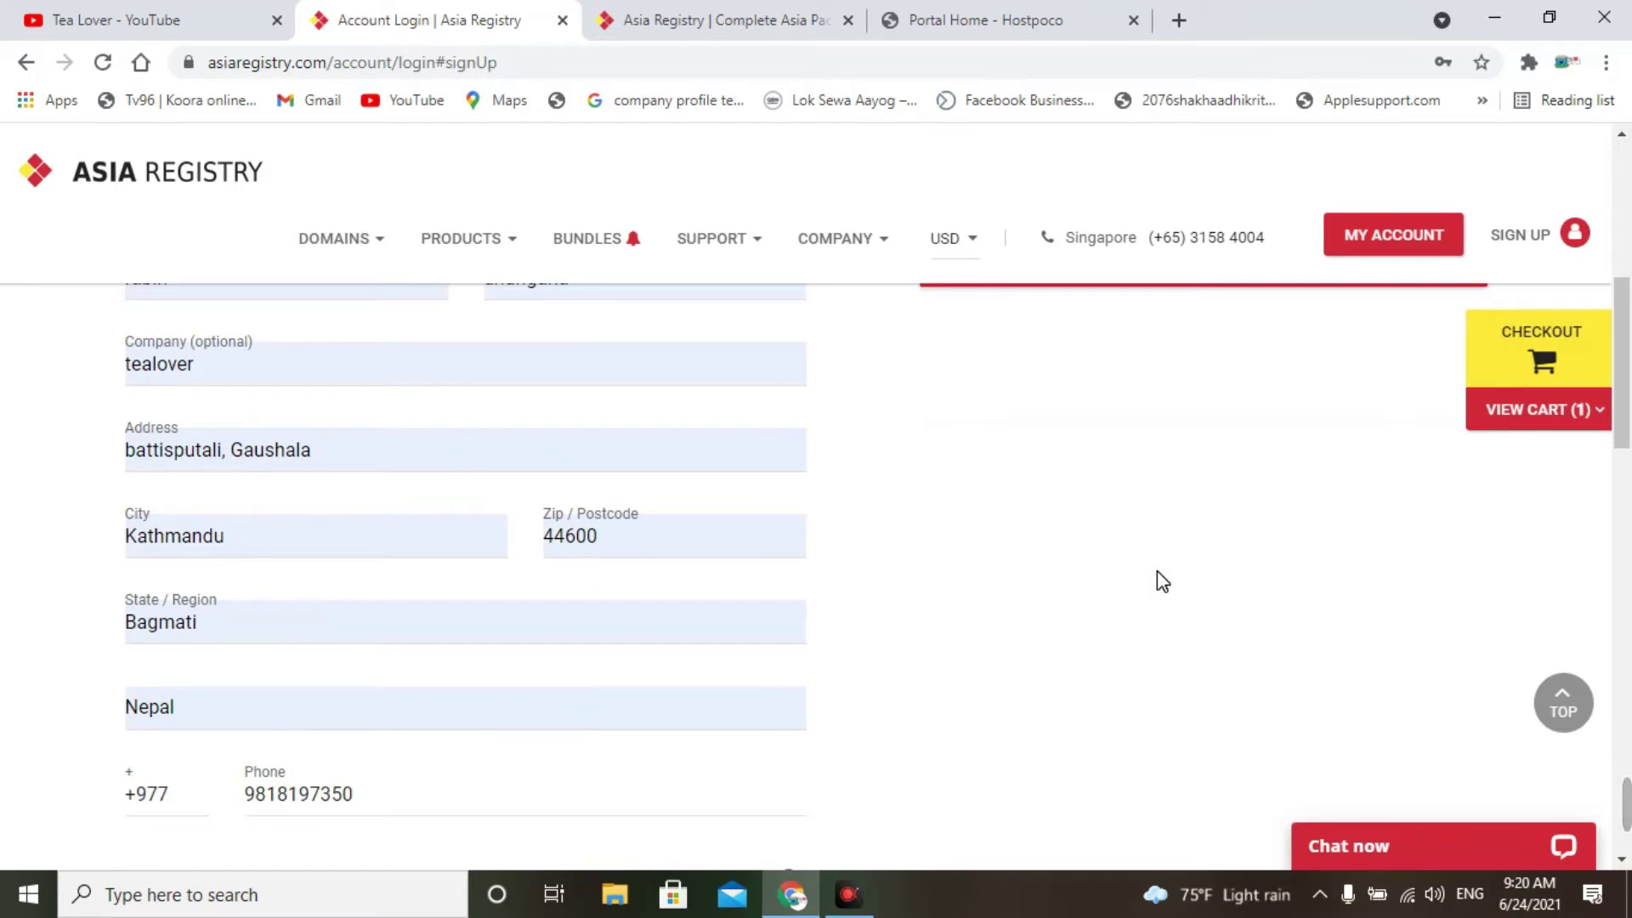
pyautogui.scroll(-5, 1190, 451)
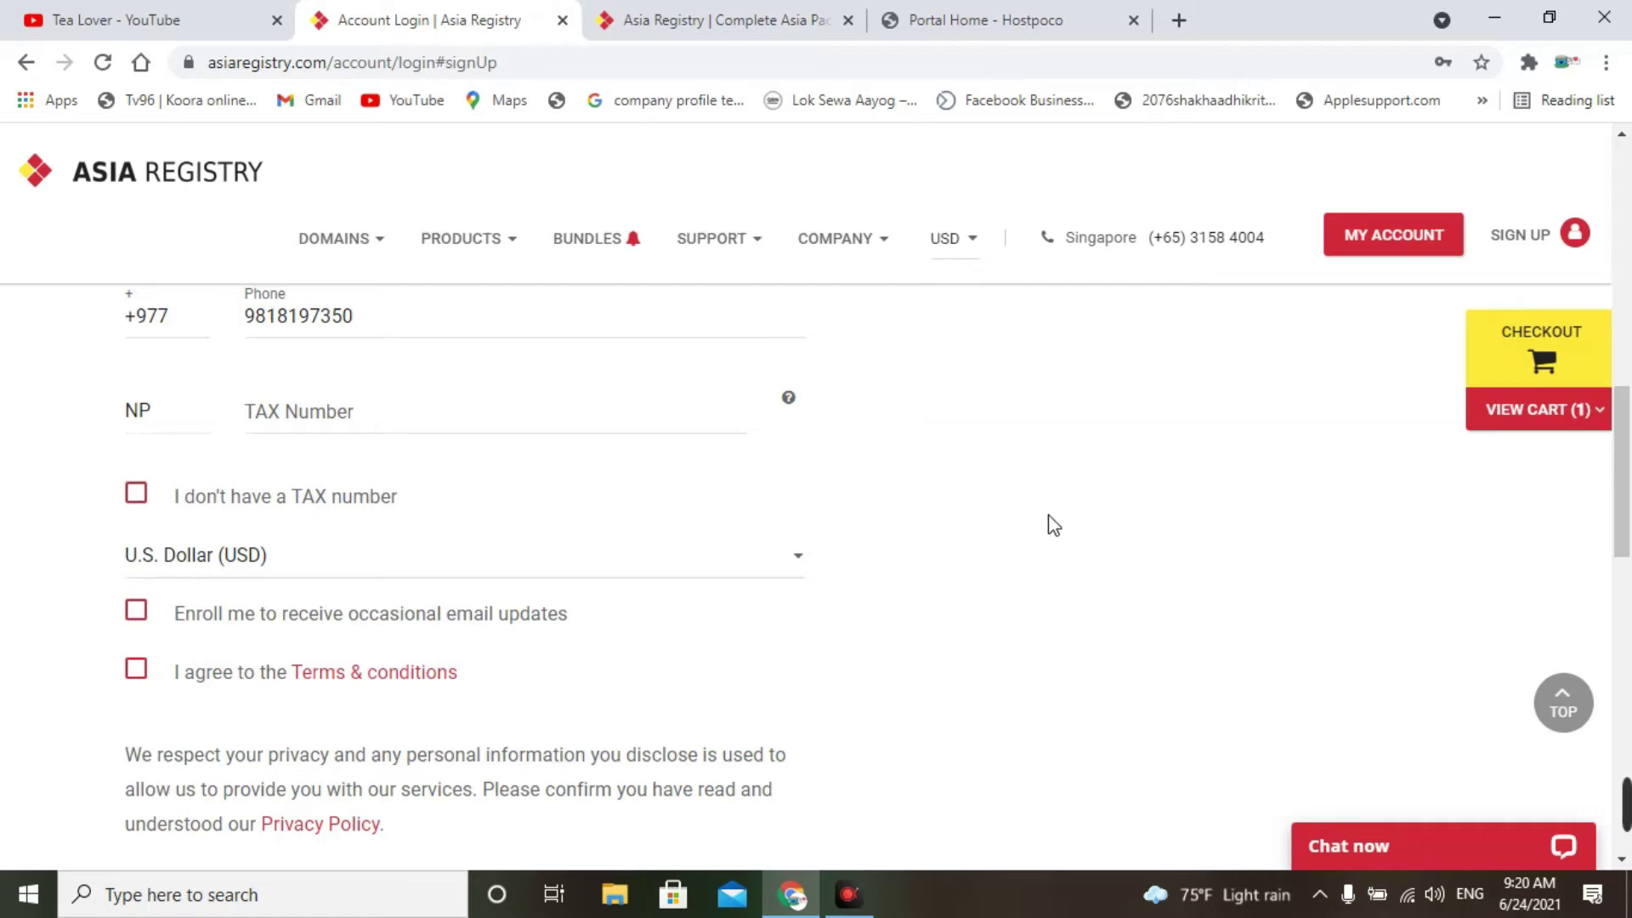
# - Create the account without a TAX number, agreeing to the Terms & conditions and Privacy Policy, and save its login in the browser
pyautogui.scroll(-1, 848, 547)
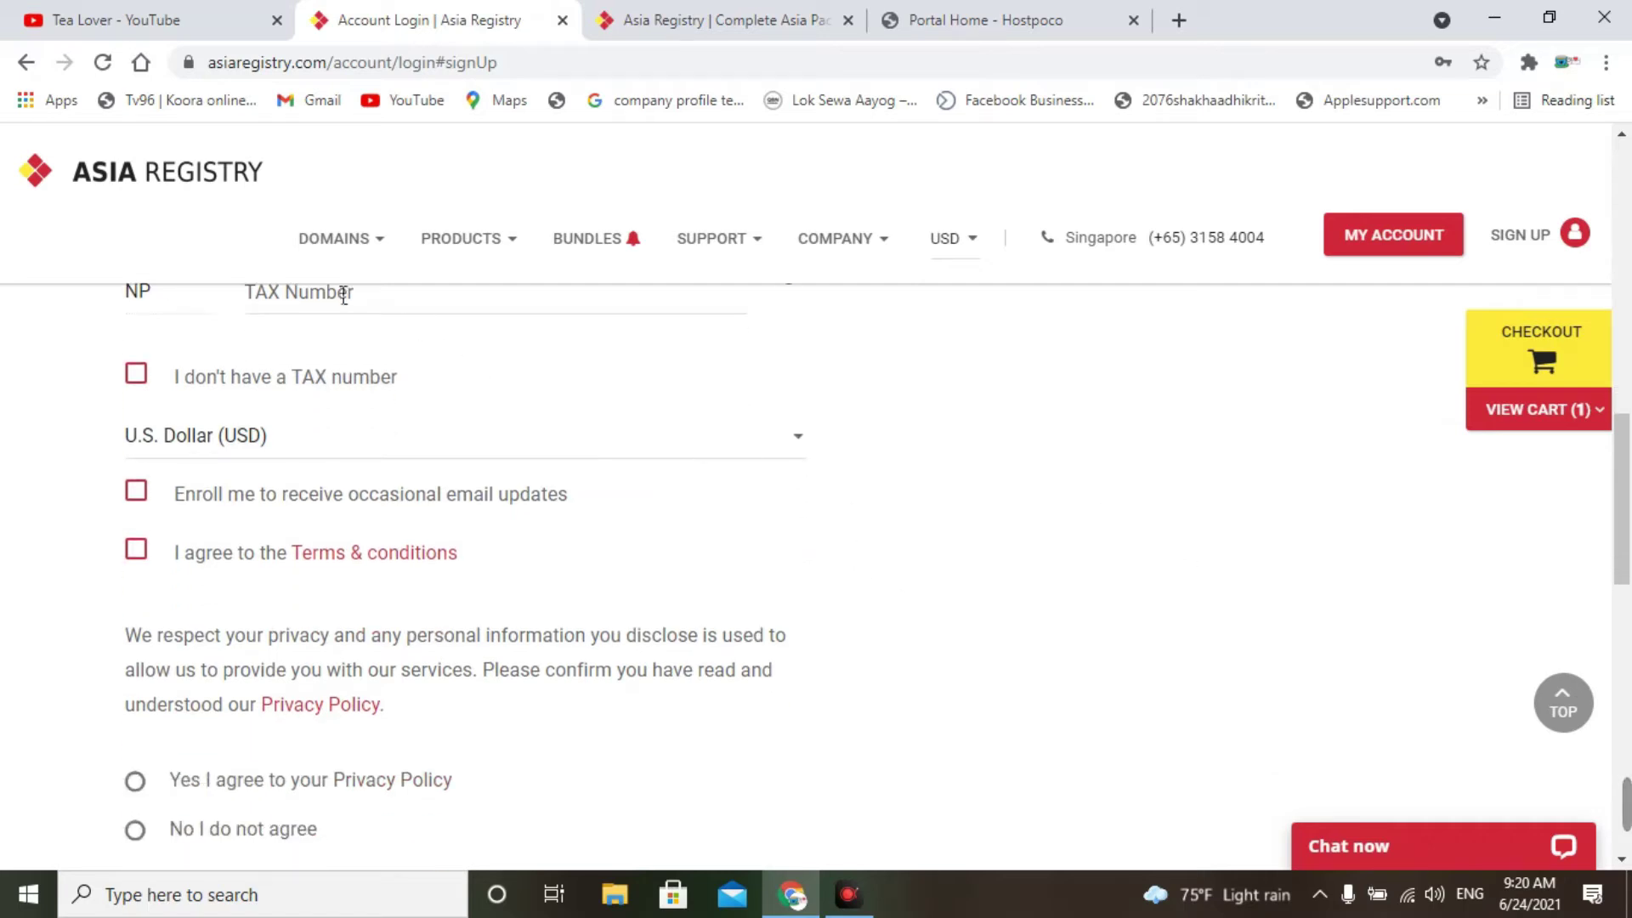
pyautogui.scroll(1, 329, 335)
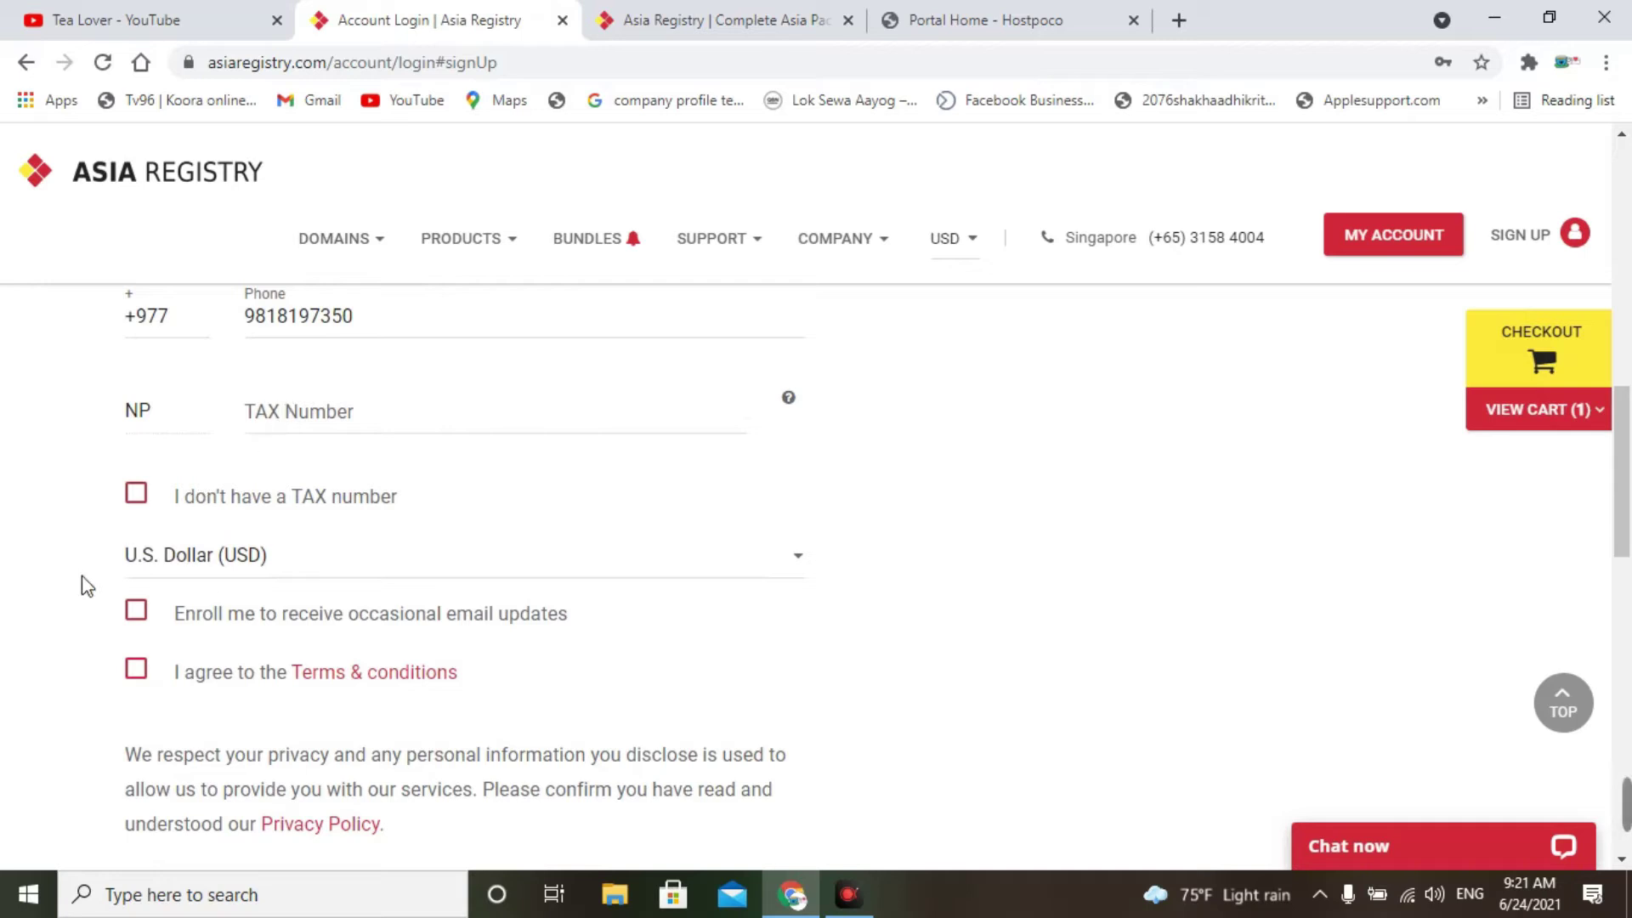
pyautogui.click(137, 495)
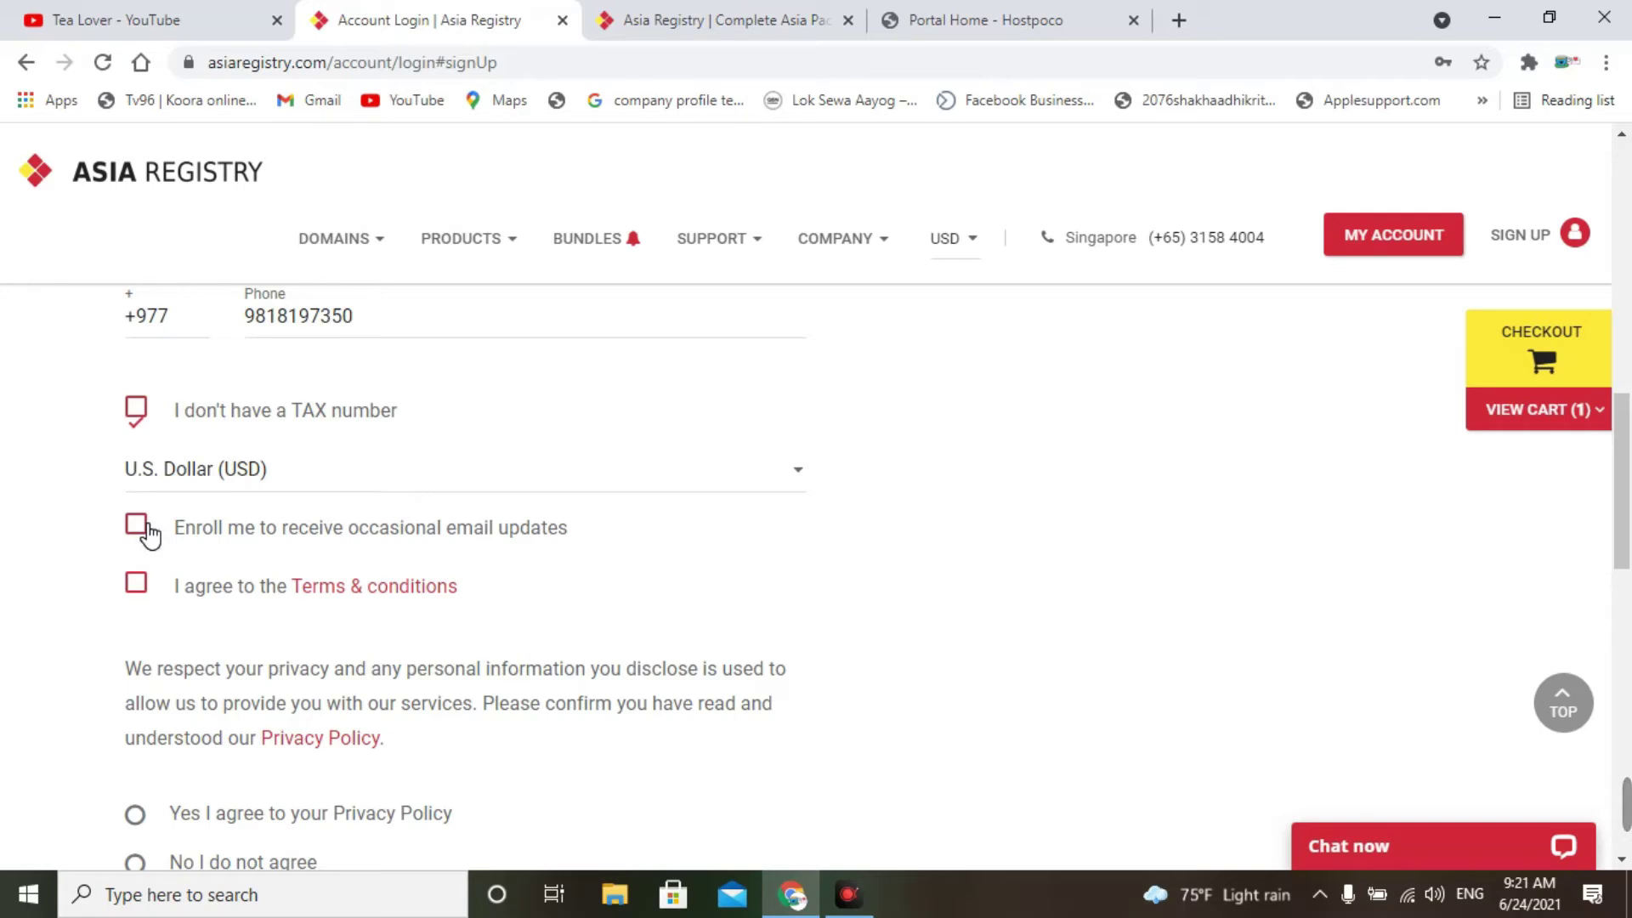
pyautogui.click(138, 595)
pyautogui.scroll(-1, 247, 660)
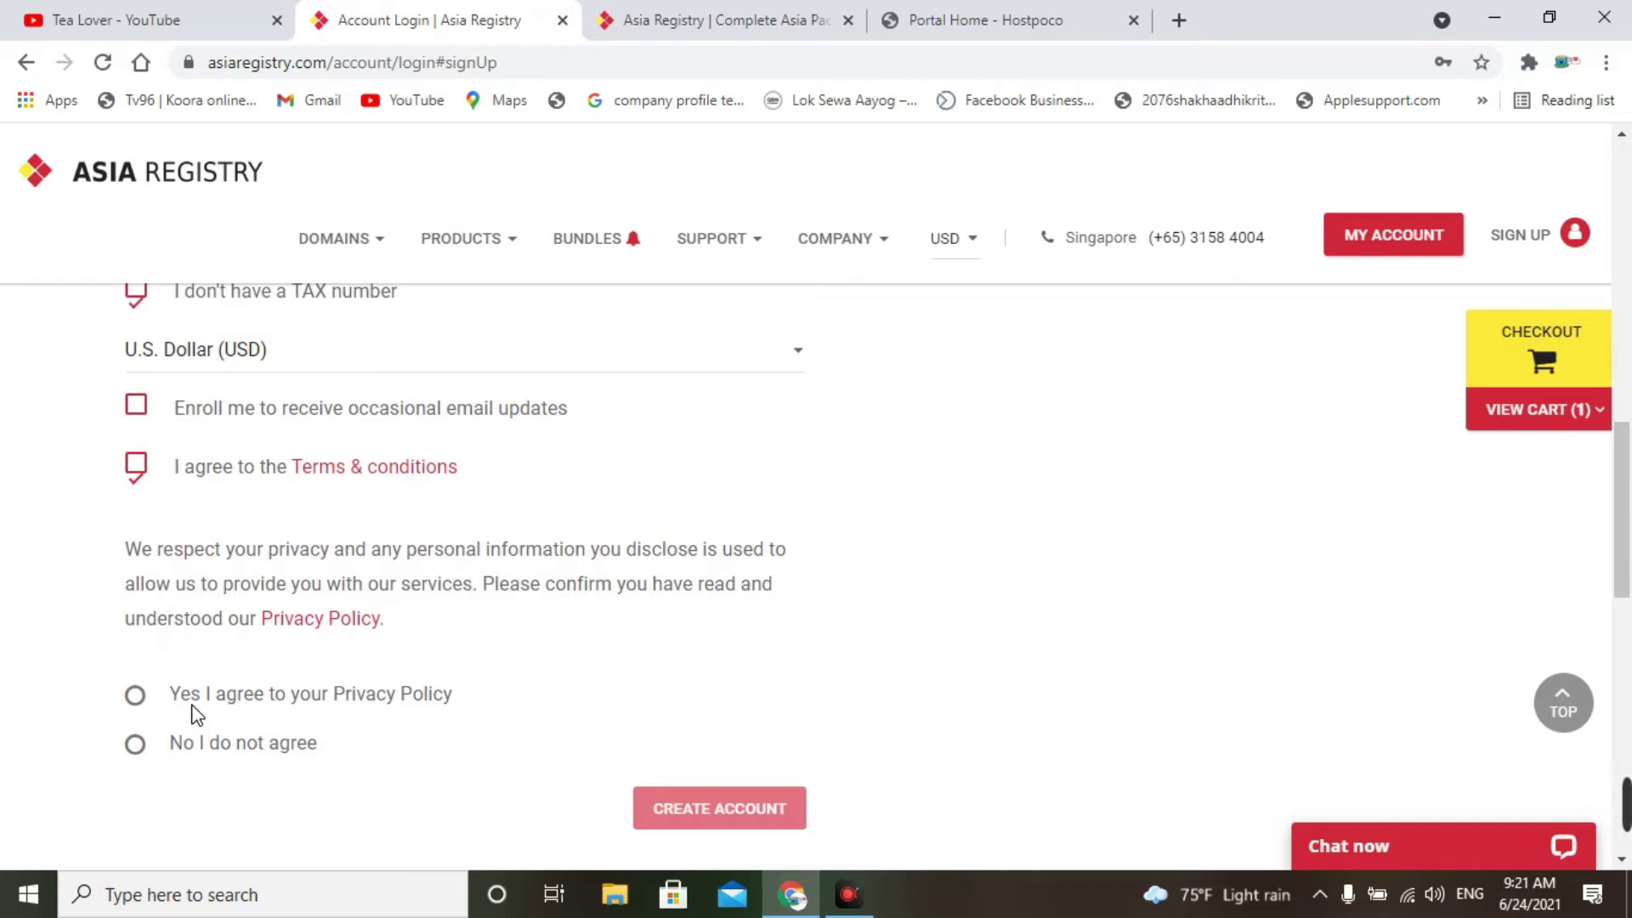
pyautogui.click(132, 697)
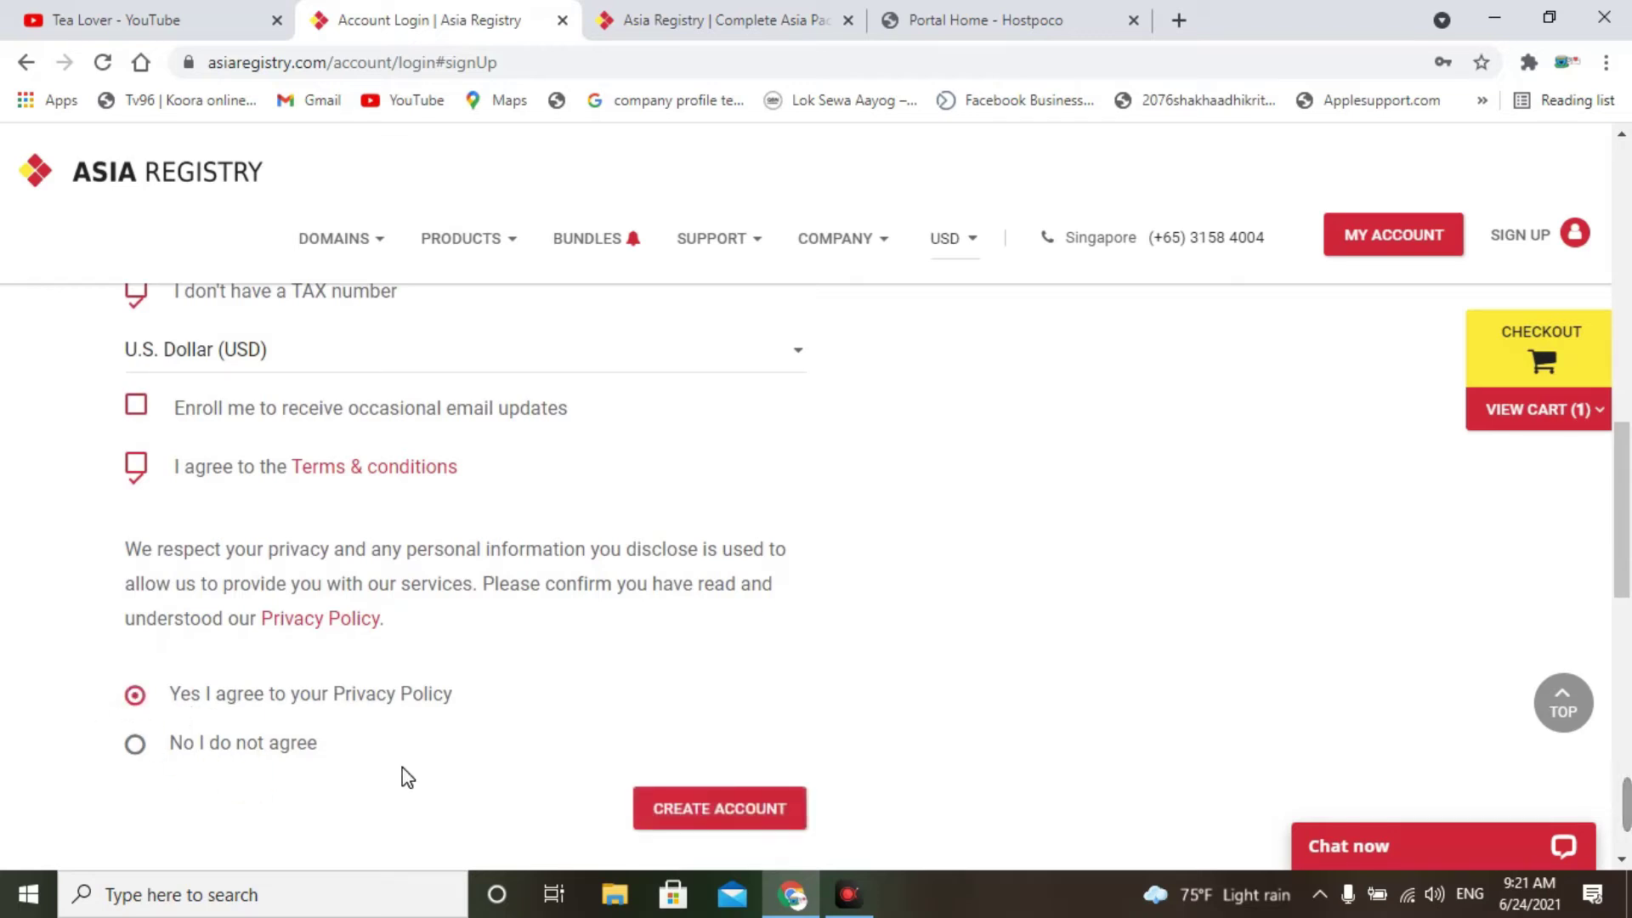
pyautogui.click(749, 806)
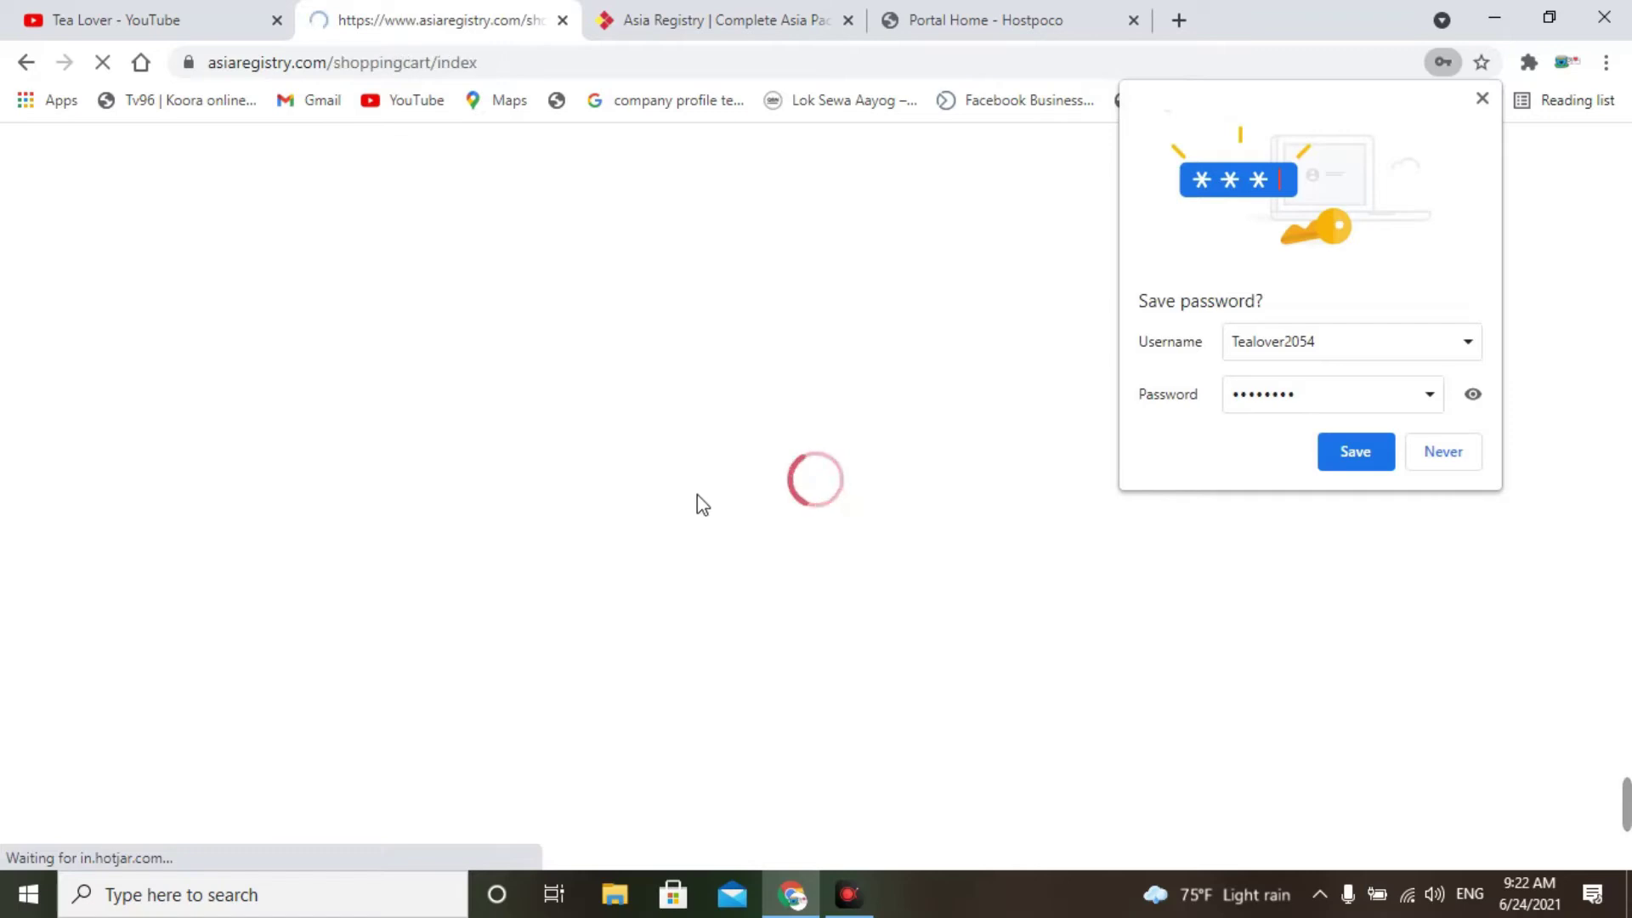
pyautogui.click(1354, 453)
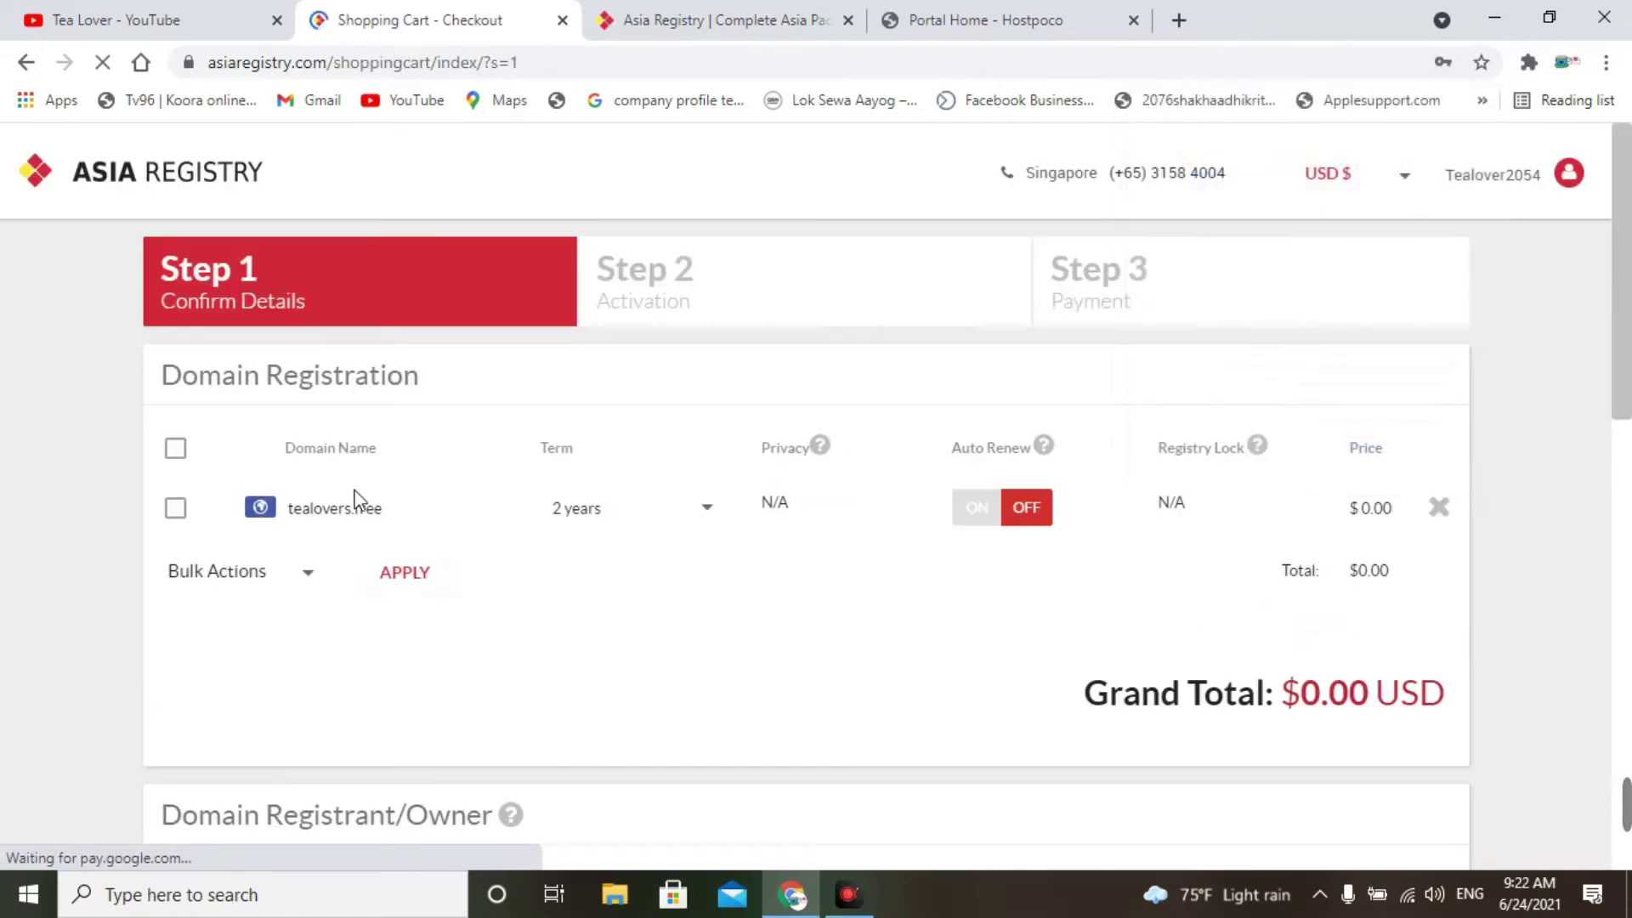
# - Set the registration term of tealovers.free to 1 year and tick the domain in the cart
pyautogui.click(702, 512)
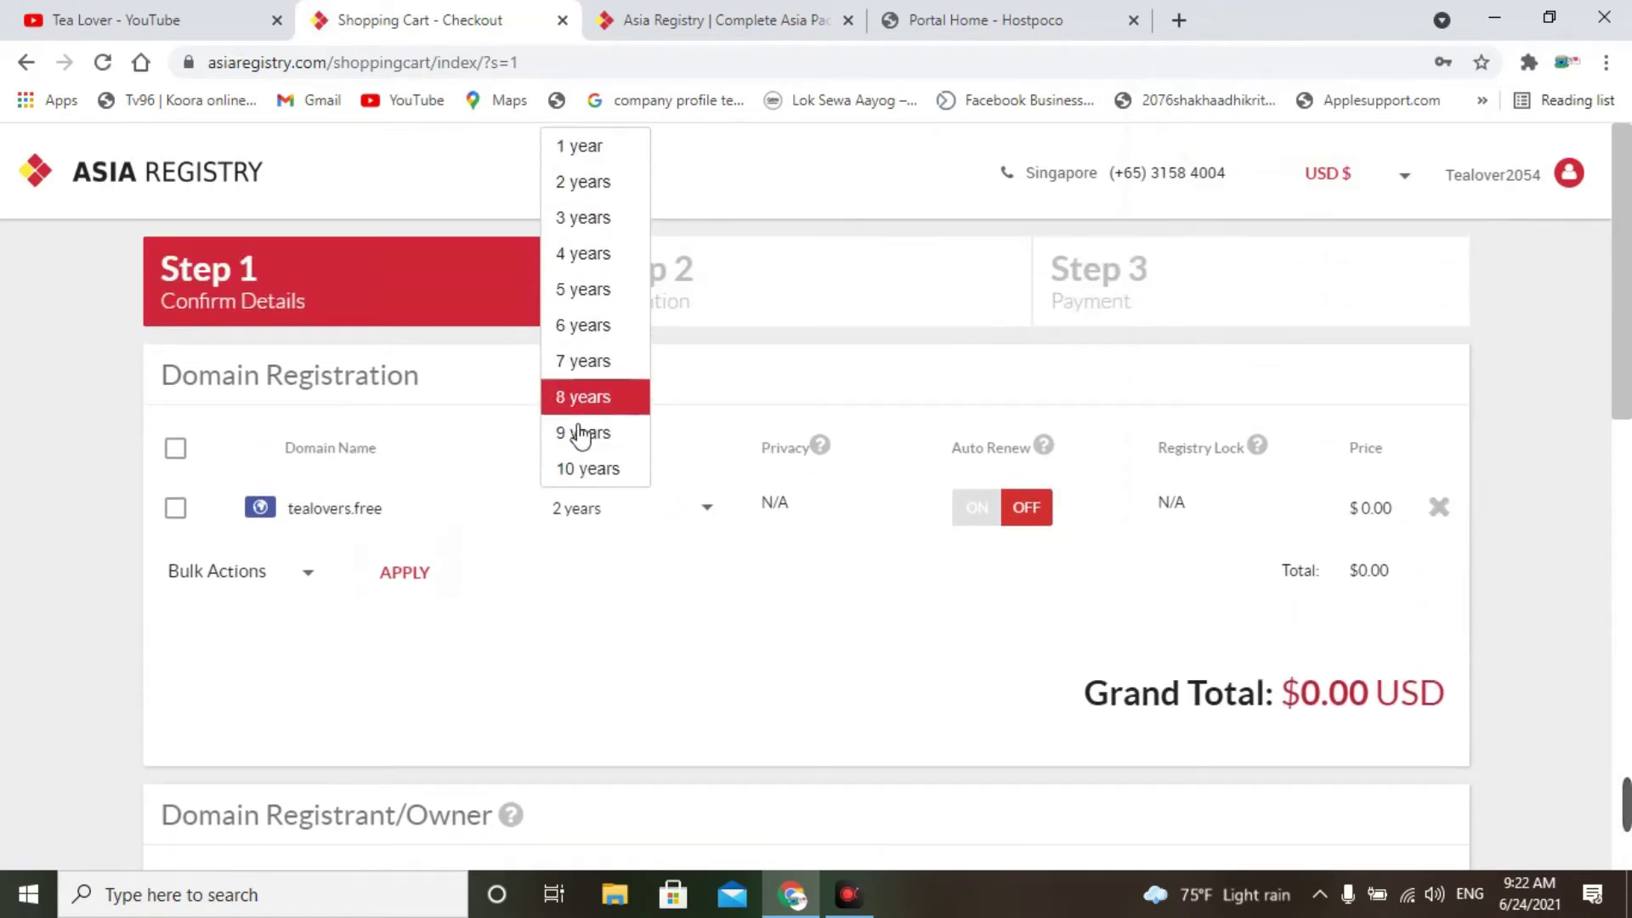
pyautogui.click(587, 468)
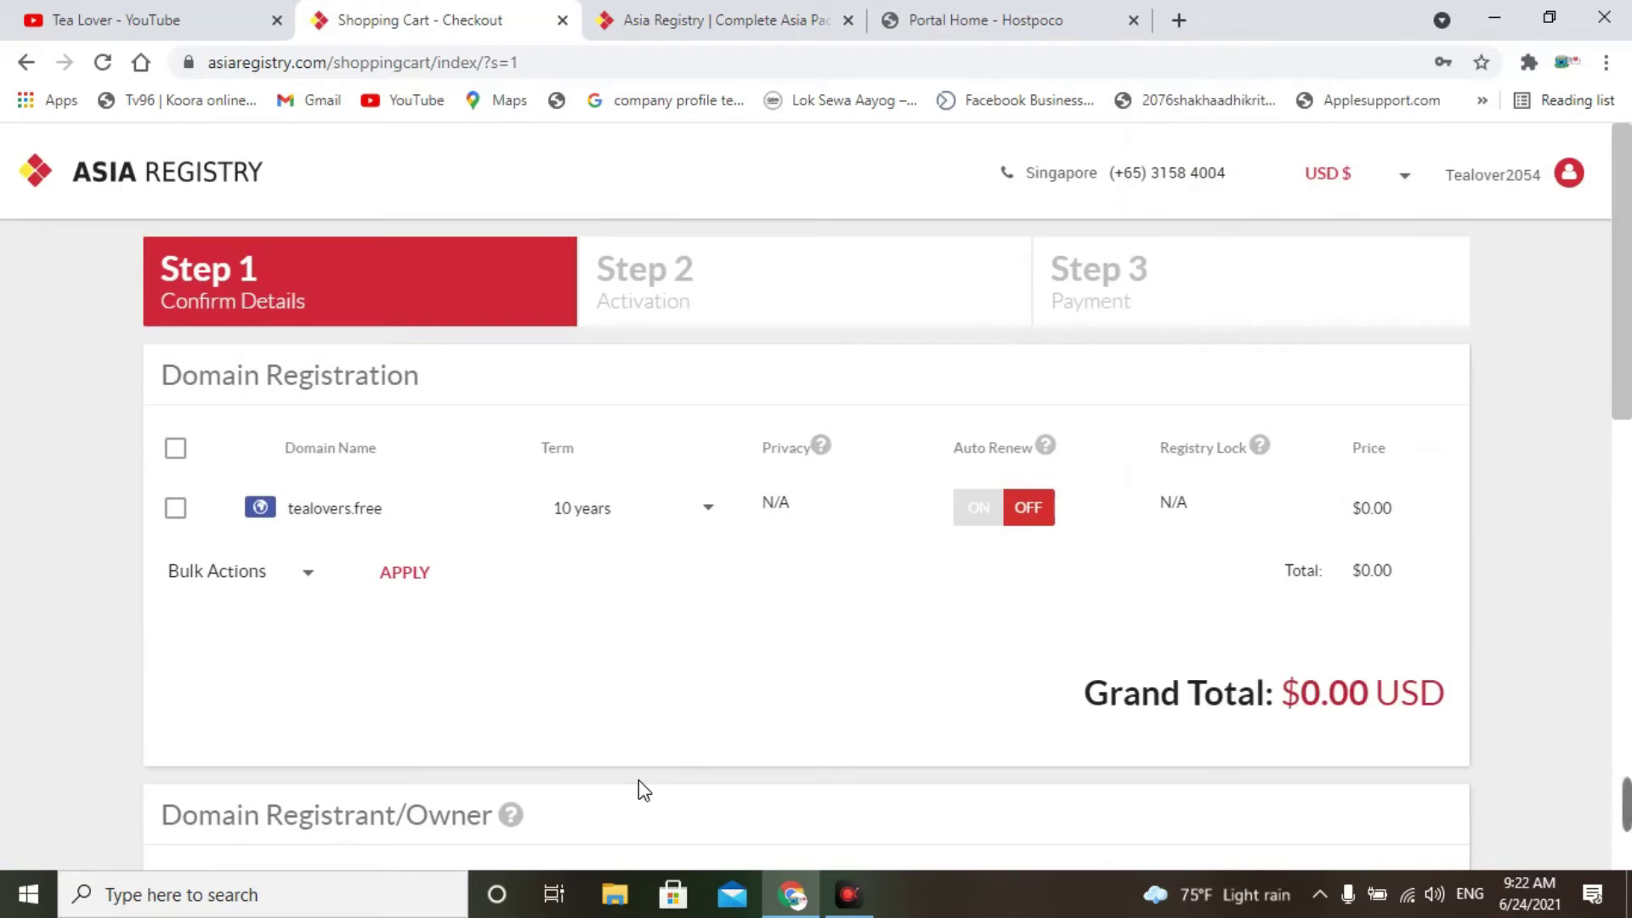
pyautogui.click(683, 507)
pyautogui.click(602, 142)
pyautogui.moveTo(1079, 437)
pyautogui.click(174, 508)
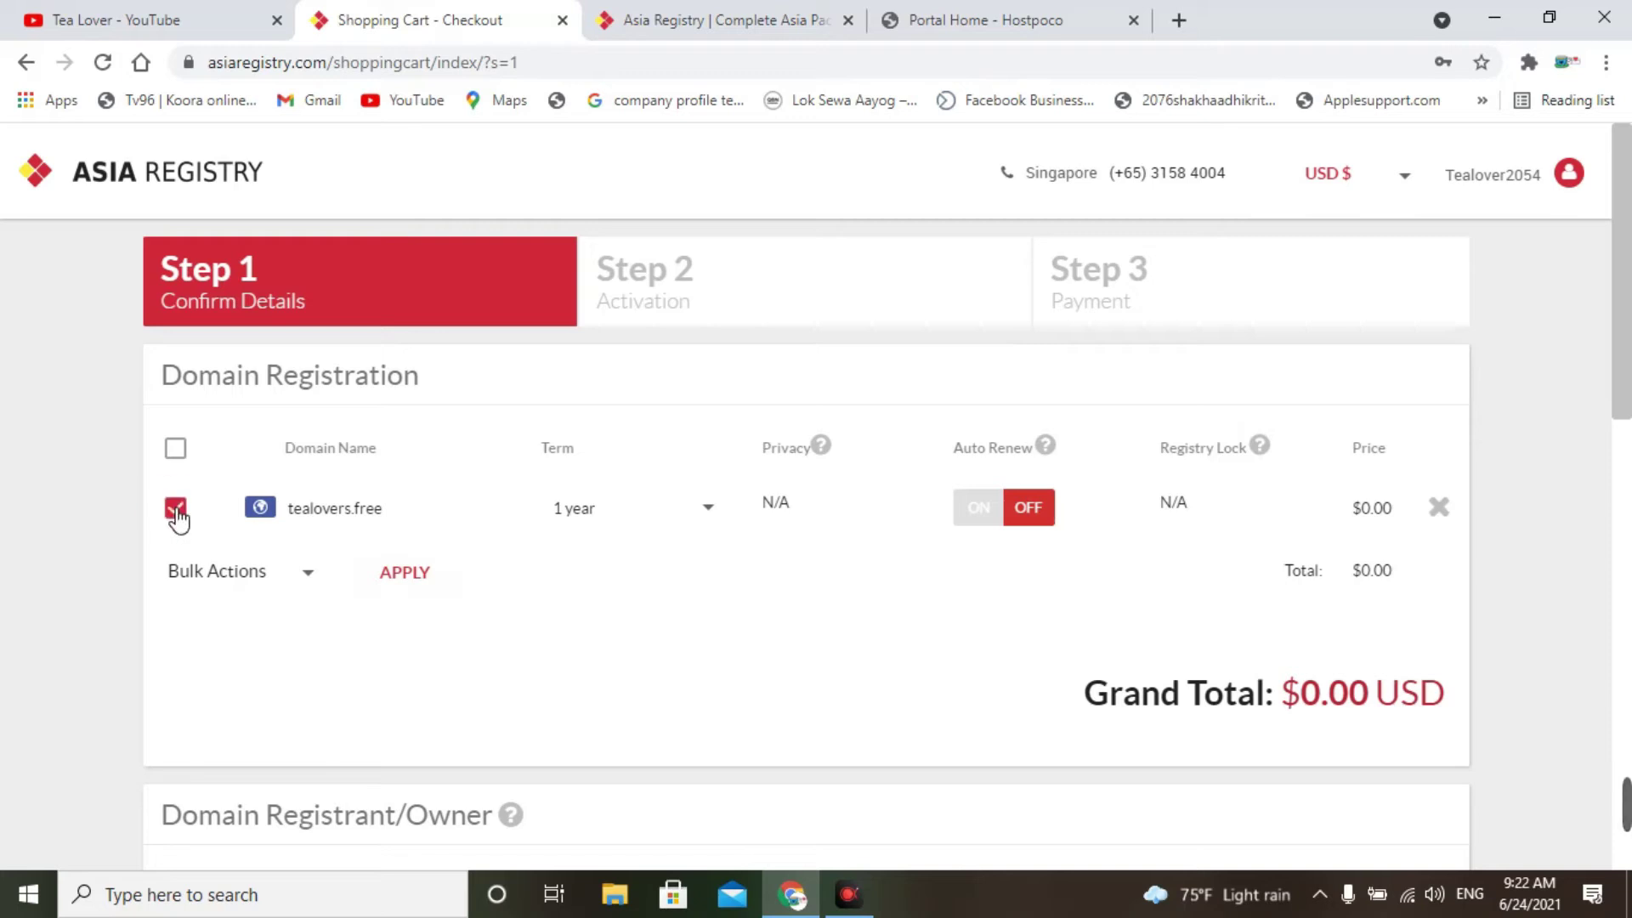
# - Keep the existing registrant, admin, technical and billing contacts and continue to the Activation step
pyautogui.scroll(-3, 856, 406)
pyautogui.scroll(-4, 853, 400)
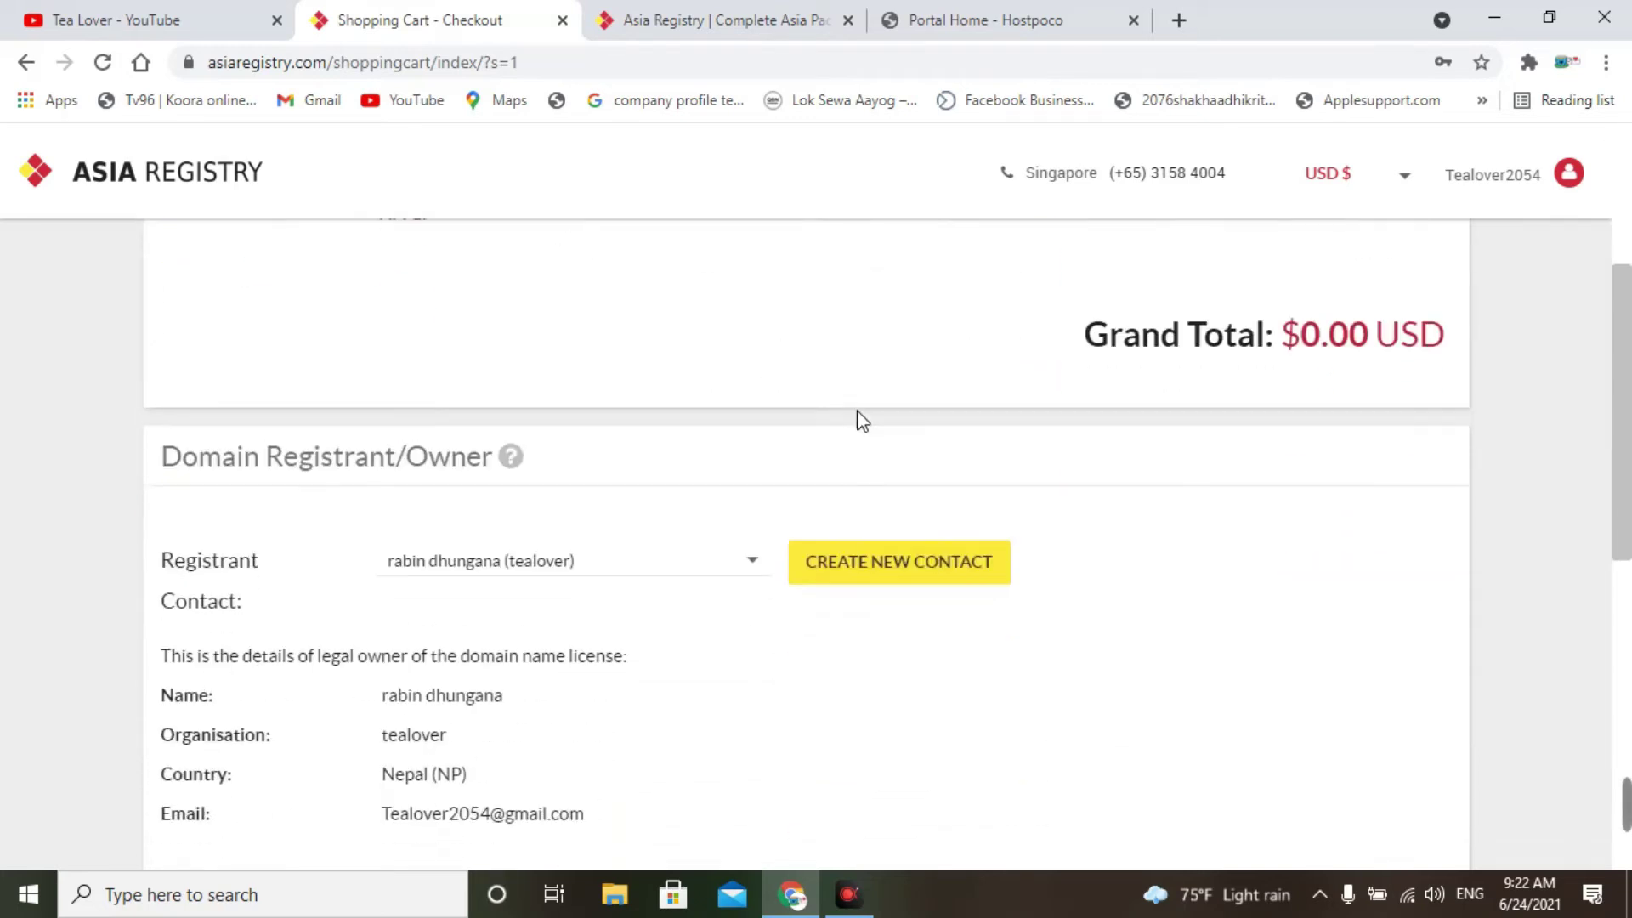
pyautogui.scroll(-2, 834, 397)
pyautogui.scroll(-3, 836, 413)
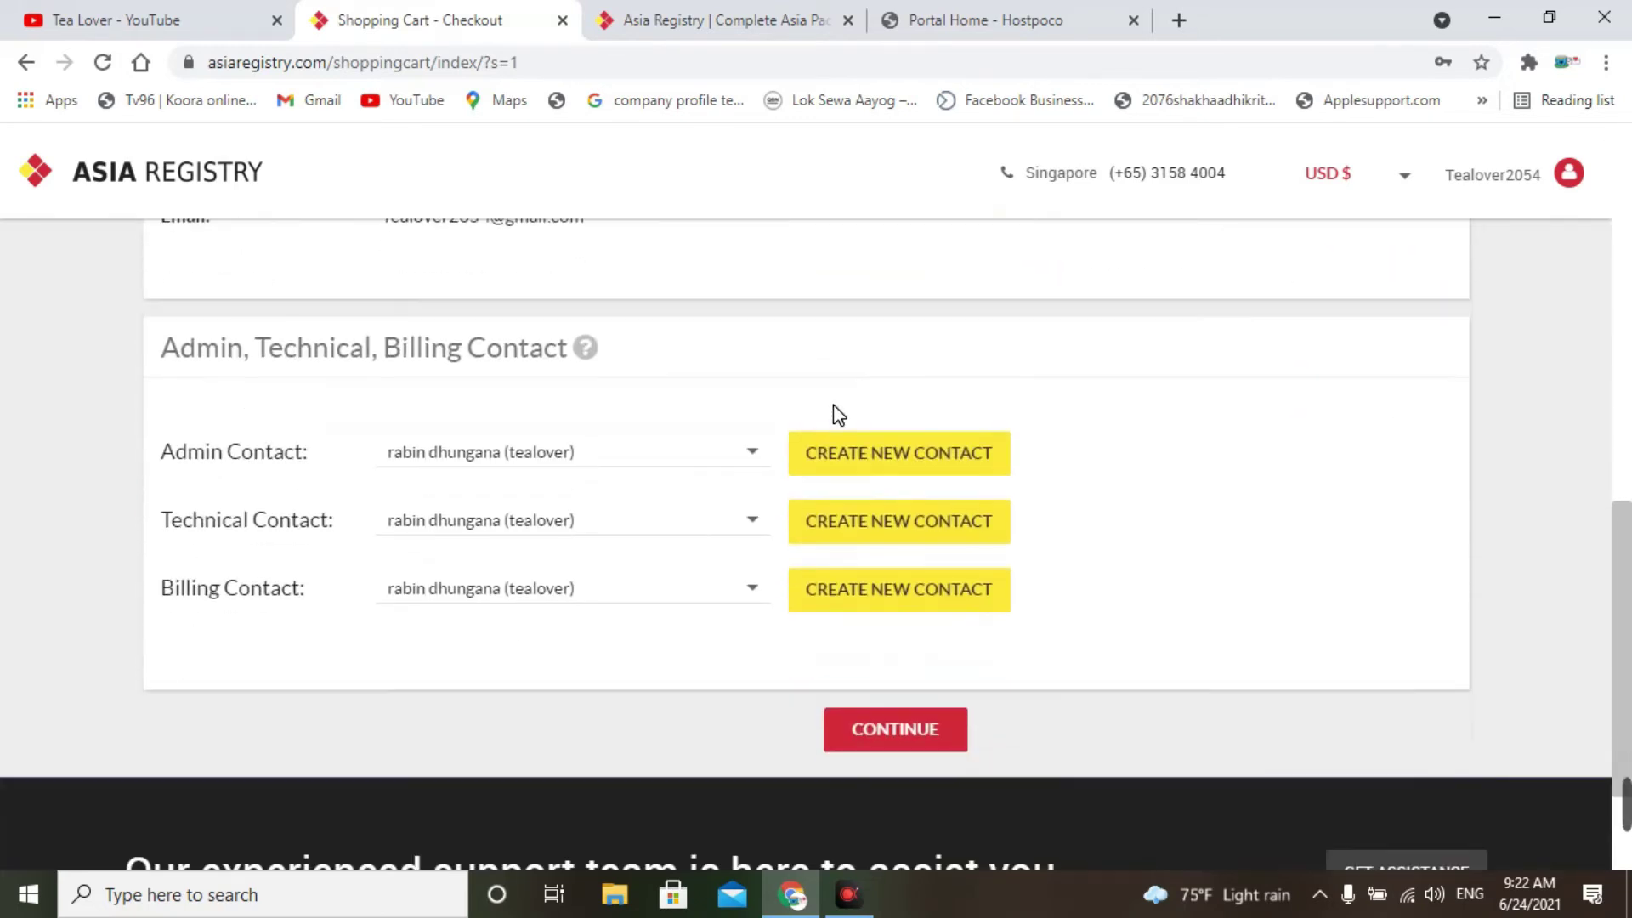
pyautogui.click(923, 729)
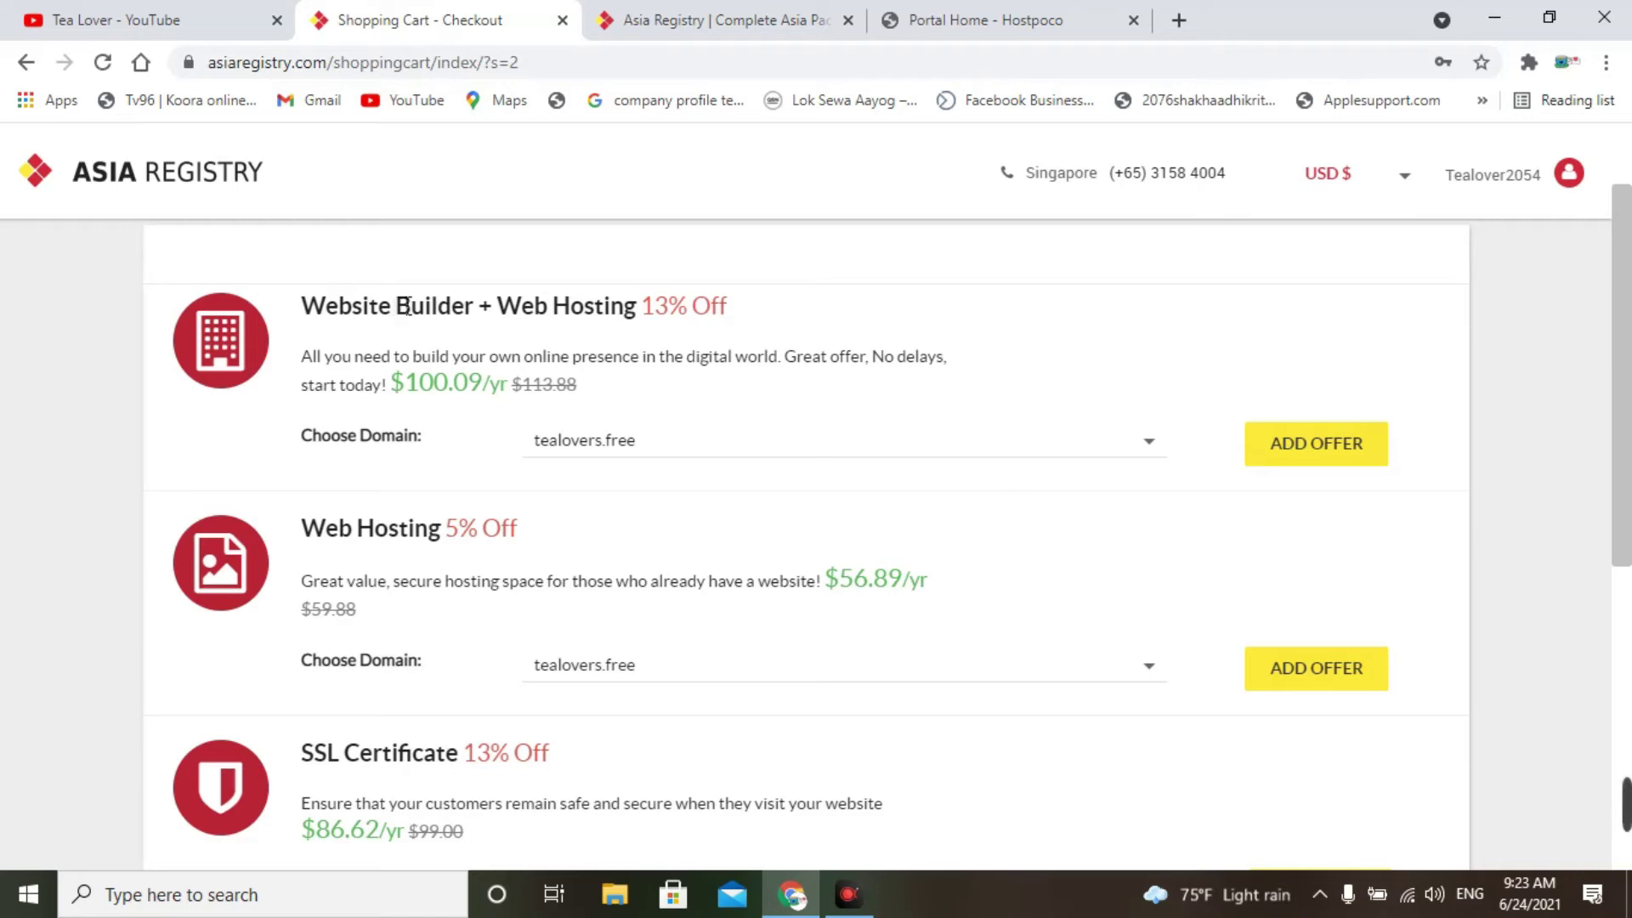
# - Leave out the hosting and SSL offers, keep the Fastest checkout DNS option, and continue to the Payment step
pyautogui.moveTo(499, 319); pyautogui.dragTo(1017, 298)
pyautogui.click(989, 267)
pyautogui.scroll(-3, 444, 364)
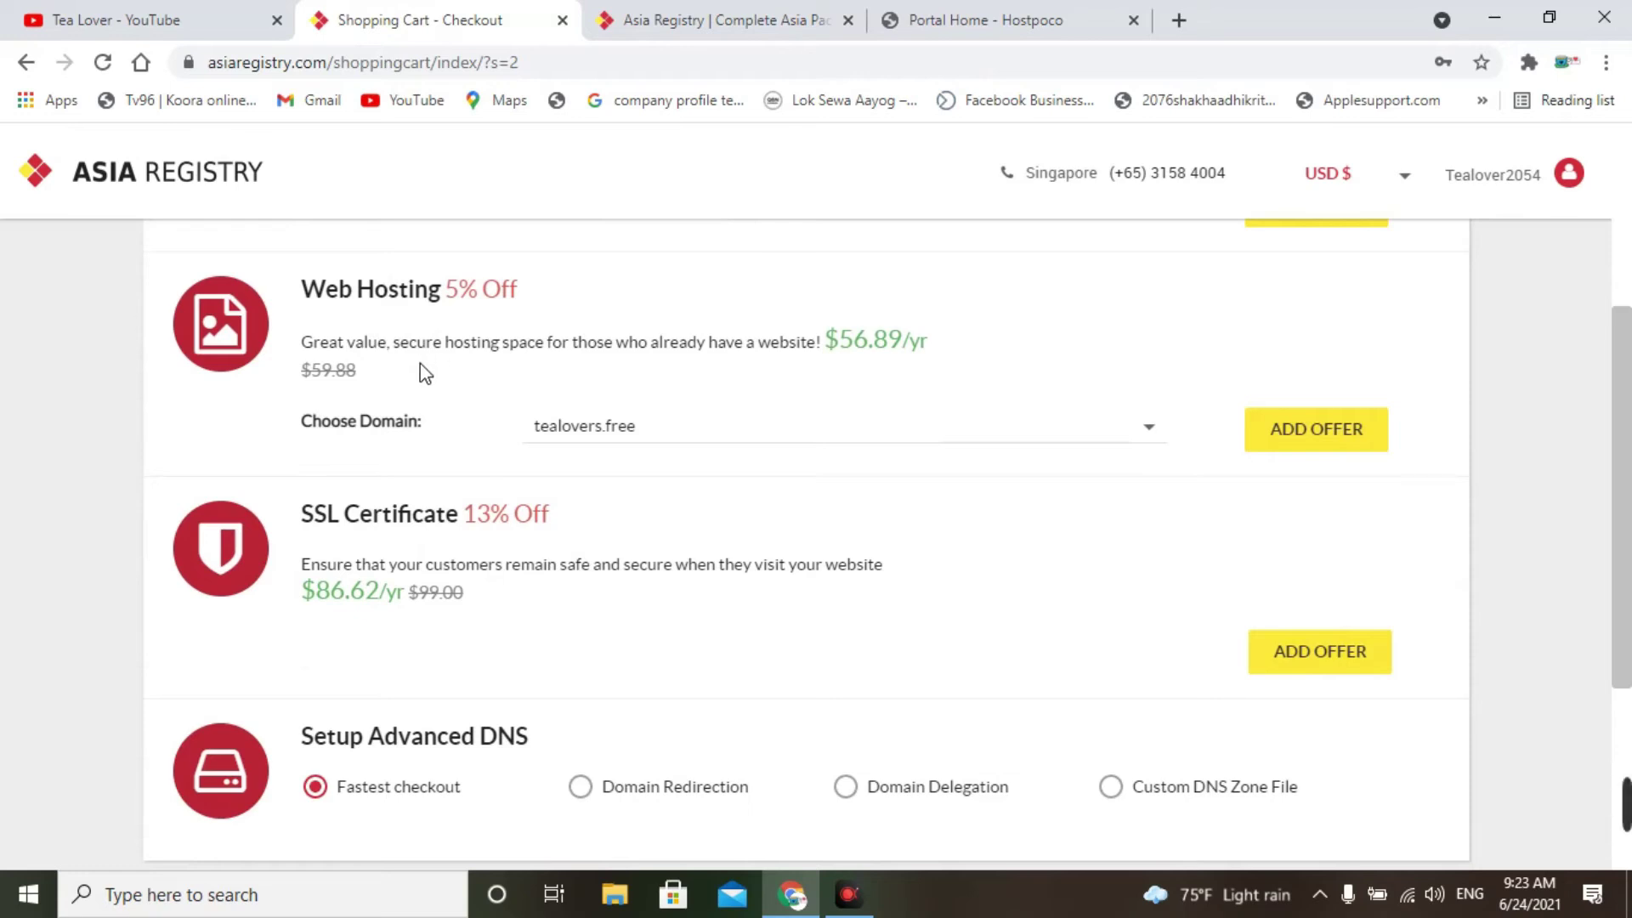
pyautogui.scroll(-5, 420, 367)
pyautogui.click(925, 554)
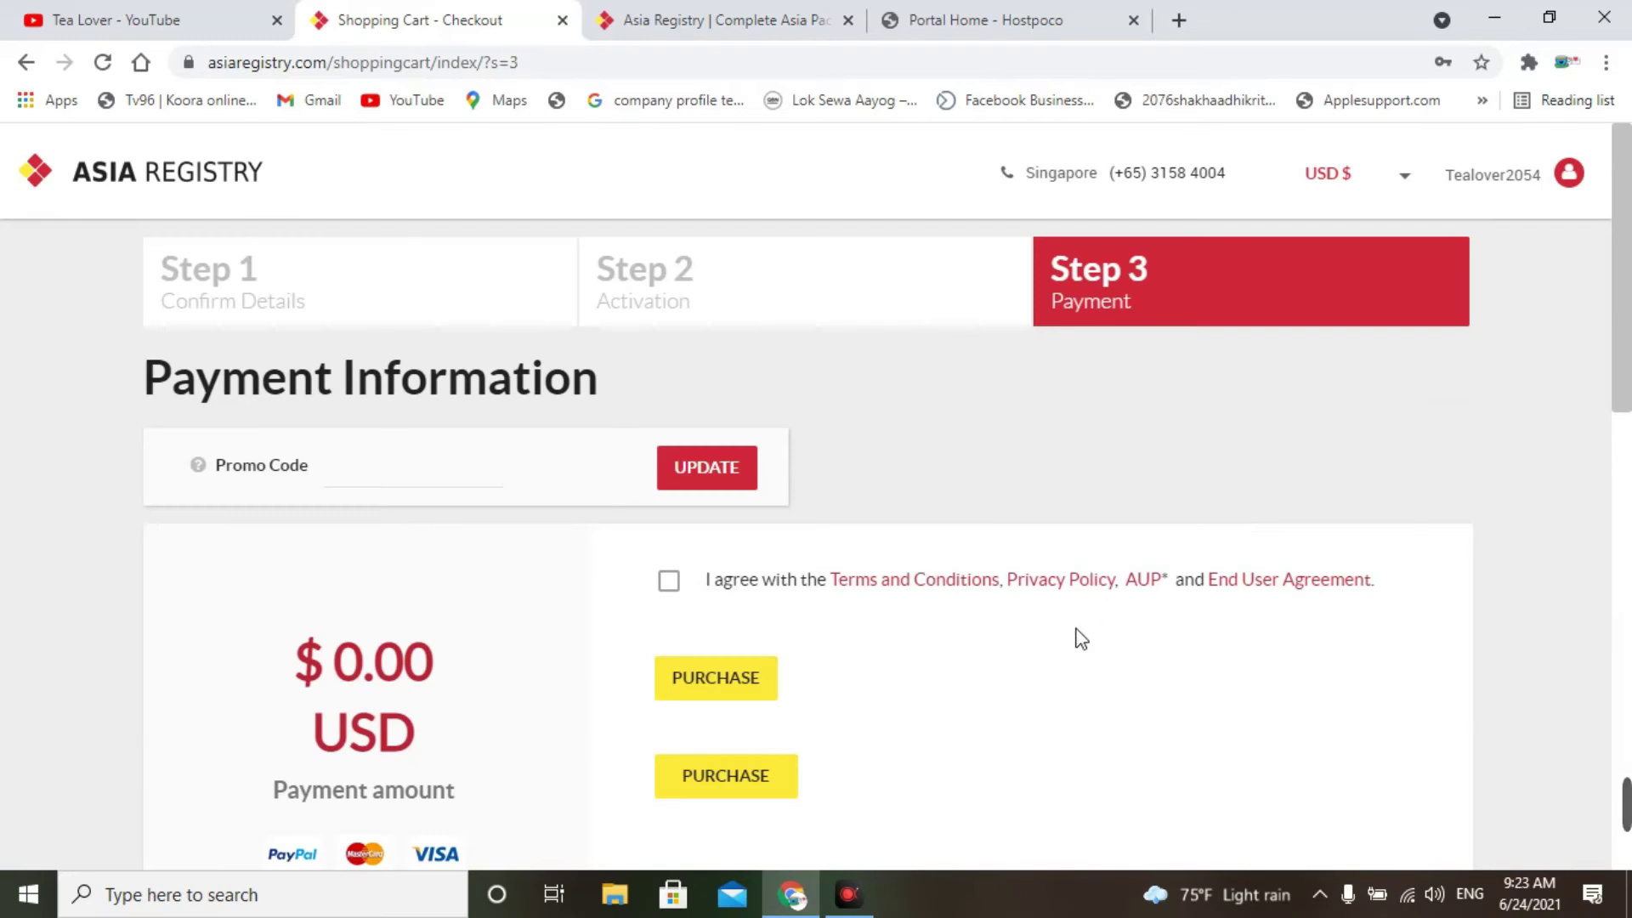
# - Agree to the Terms and Conditions, Privacy Policy, AUP and End User Agreement, and complete the $0.00 purchase
pyautogui.click(671, 585)
pyautogui.scroll(-3, 952, 748)
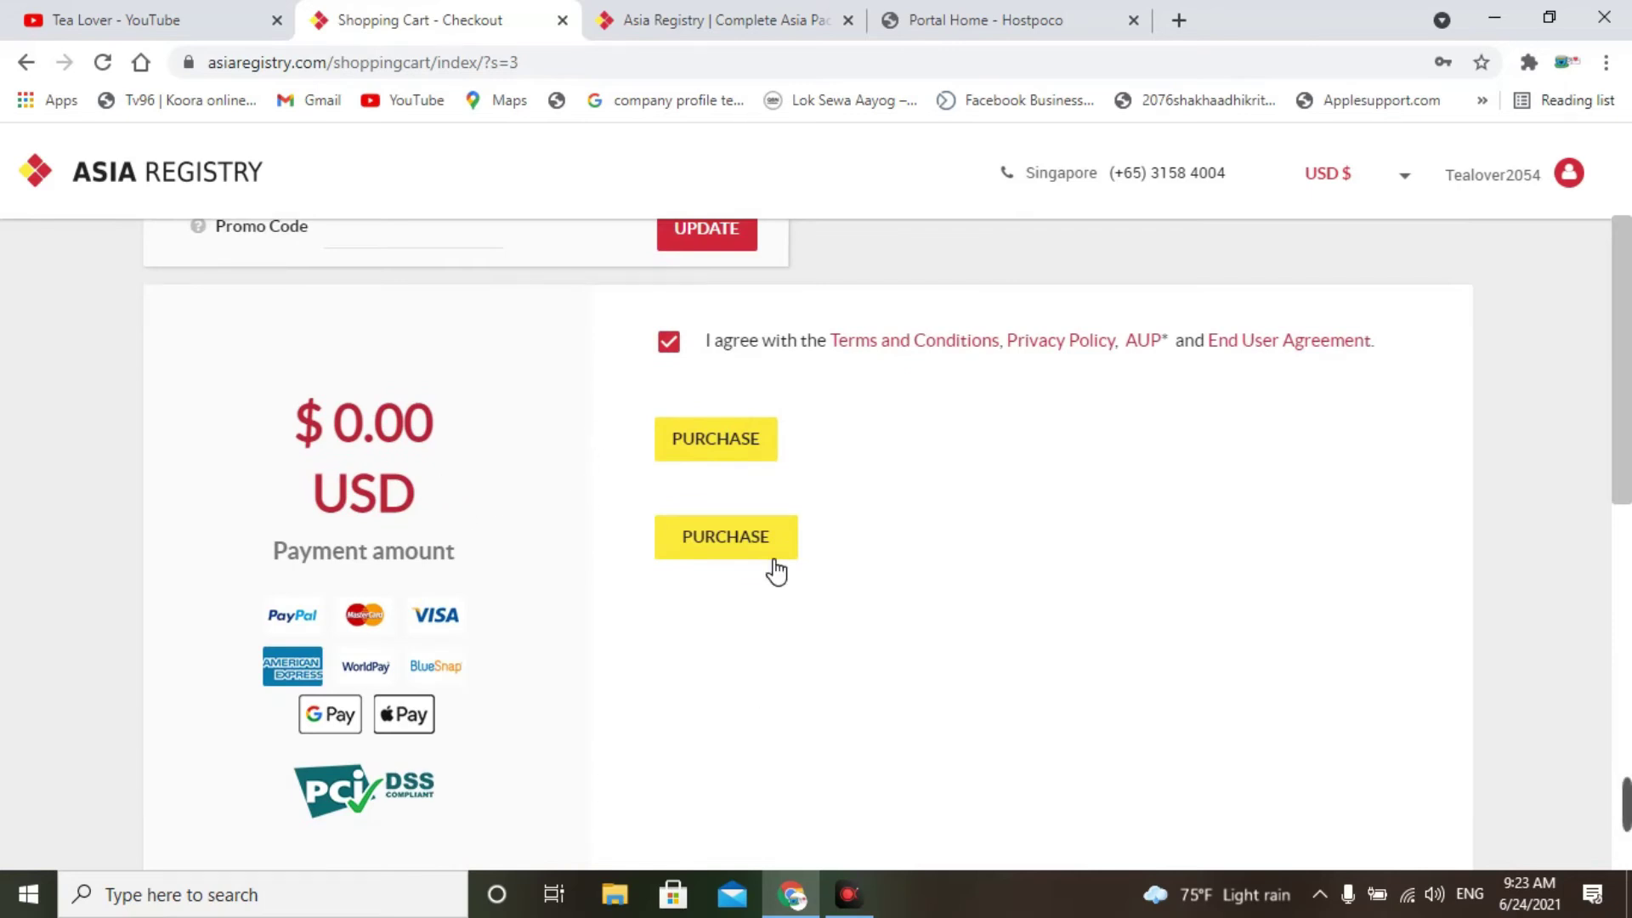
pyautogui.click(742, 437)
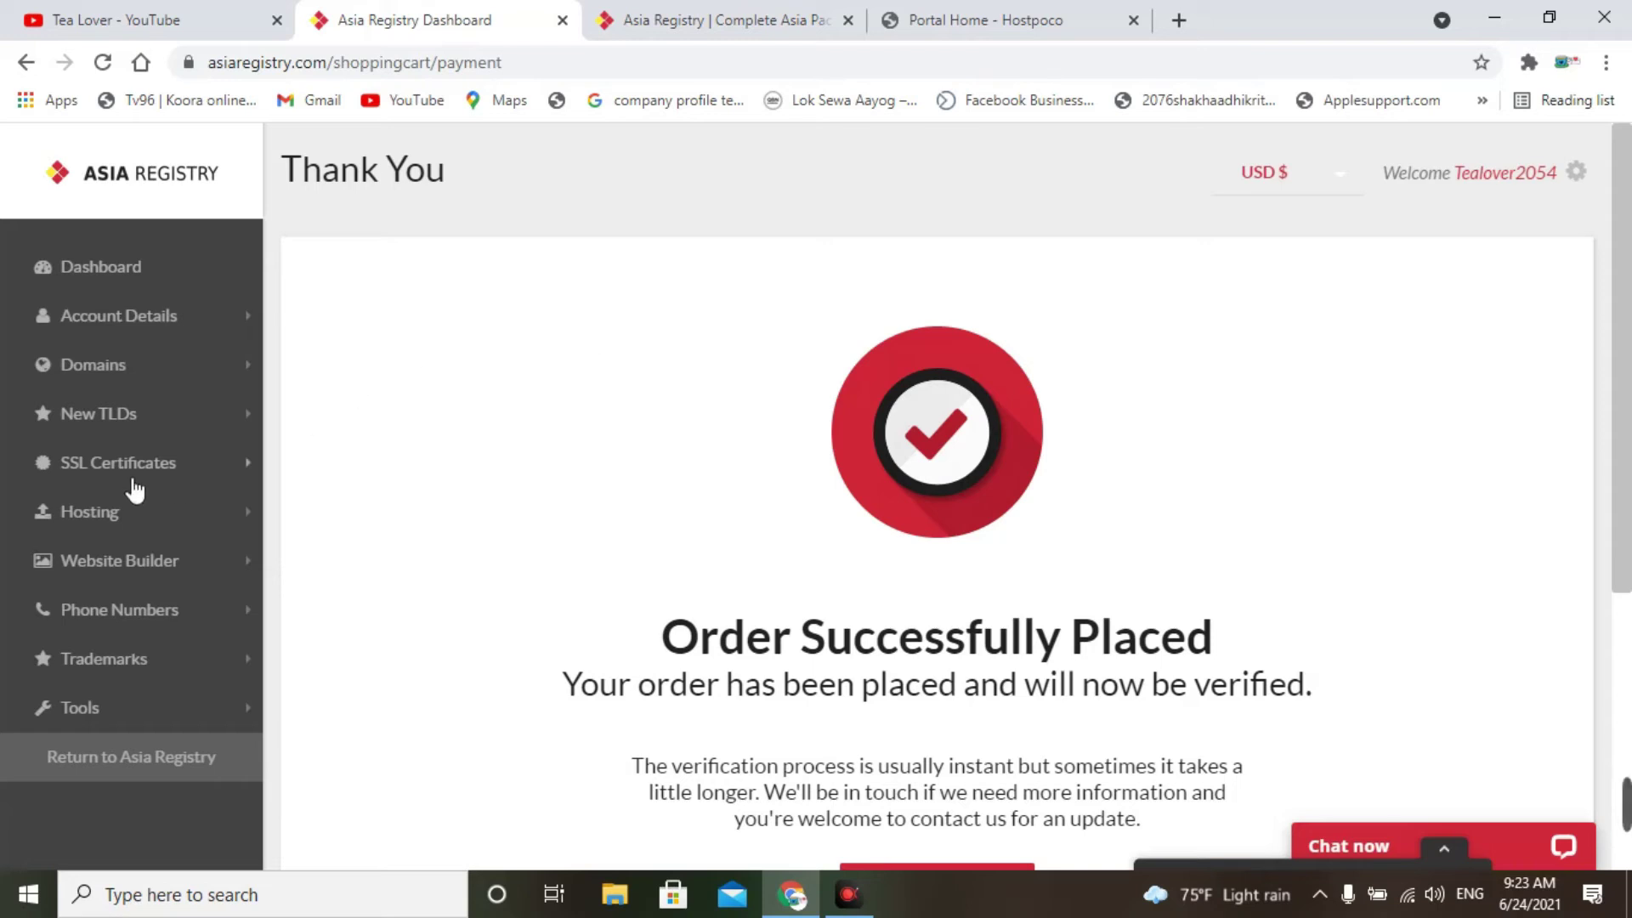
# - Check the My Domains list and the Transaction History for the tealovers.free order, and return to the dashboard
pyautogui.click(124, 366)
pyautogui.click(124, 415)
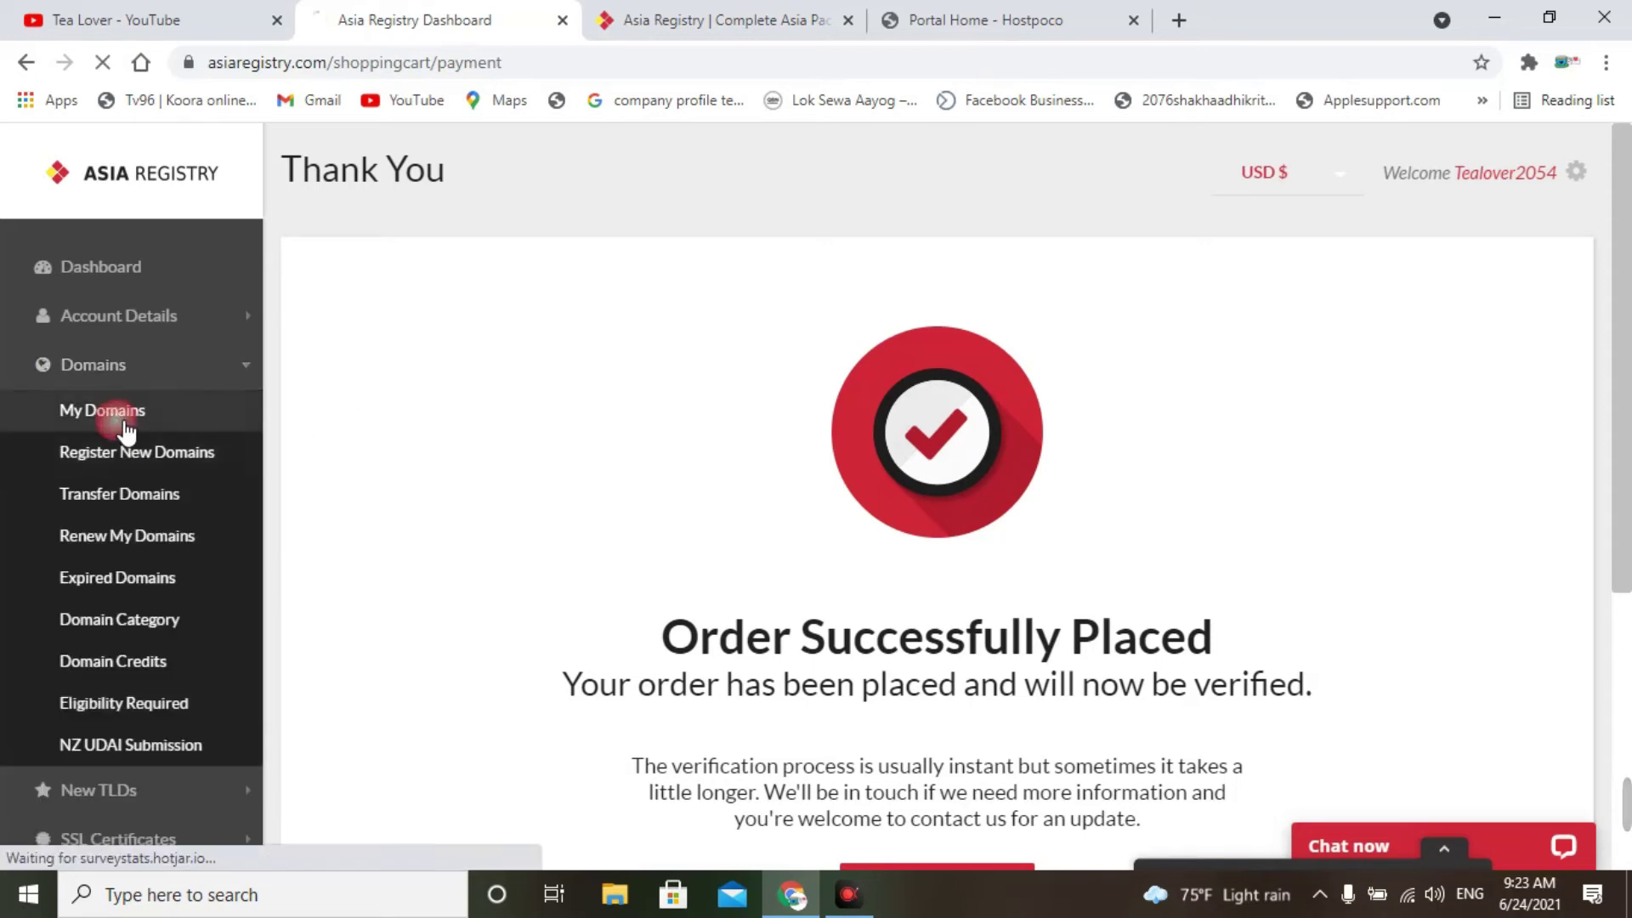
pyautogui.scroll(-3, 904, 533)
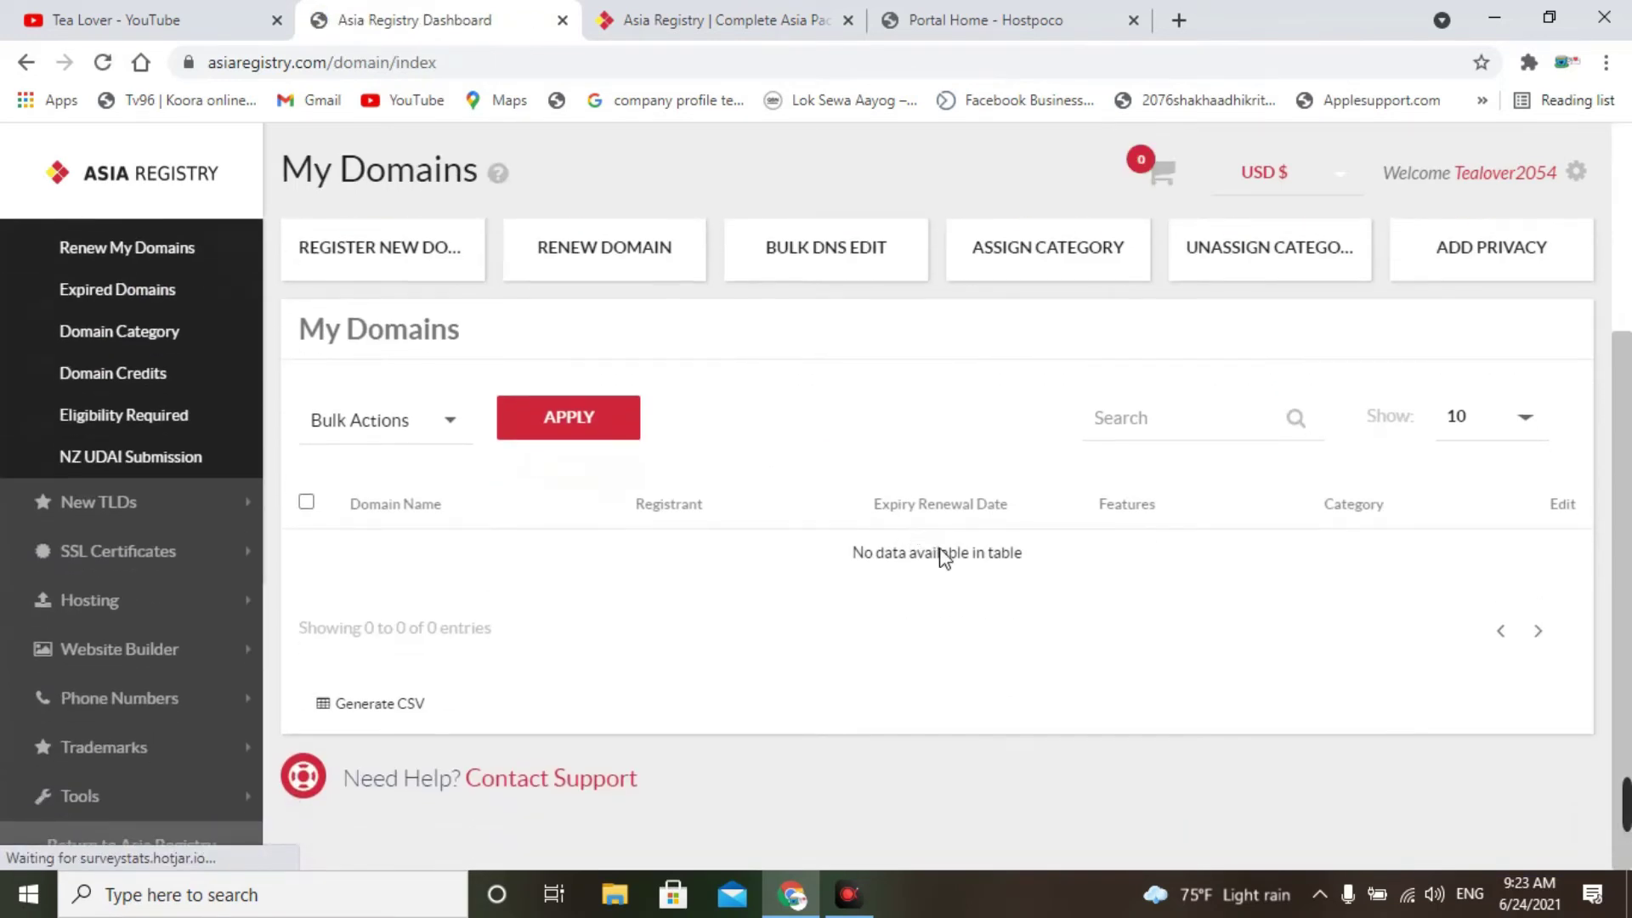
pyautogui.scroll(3, 1081, 640)
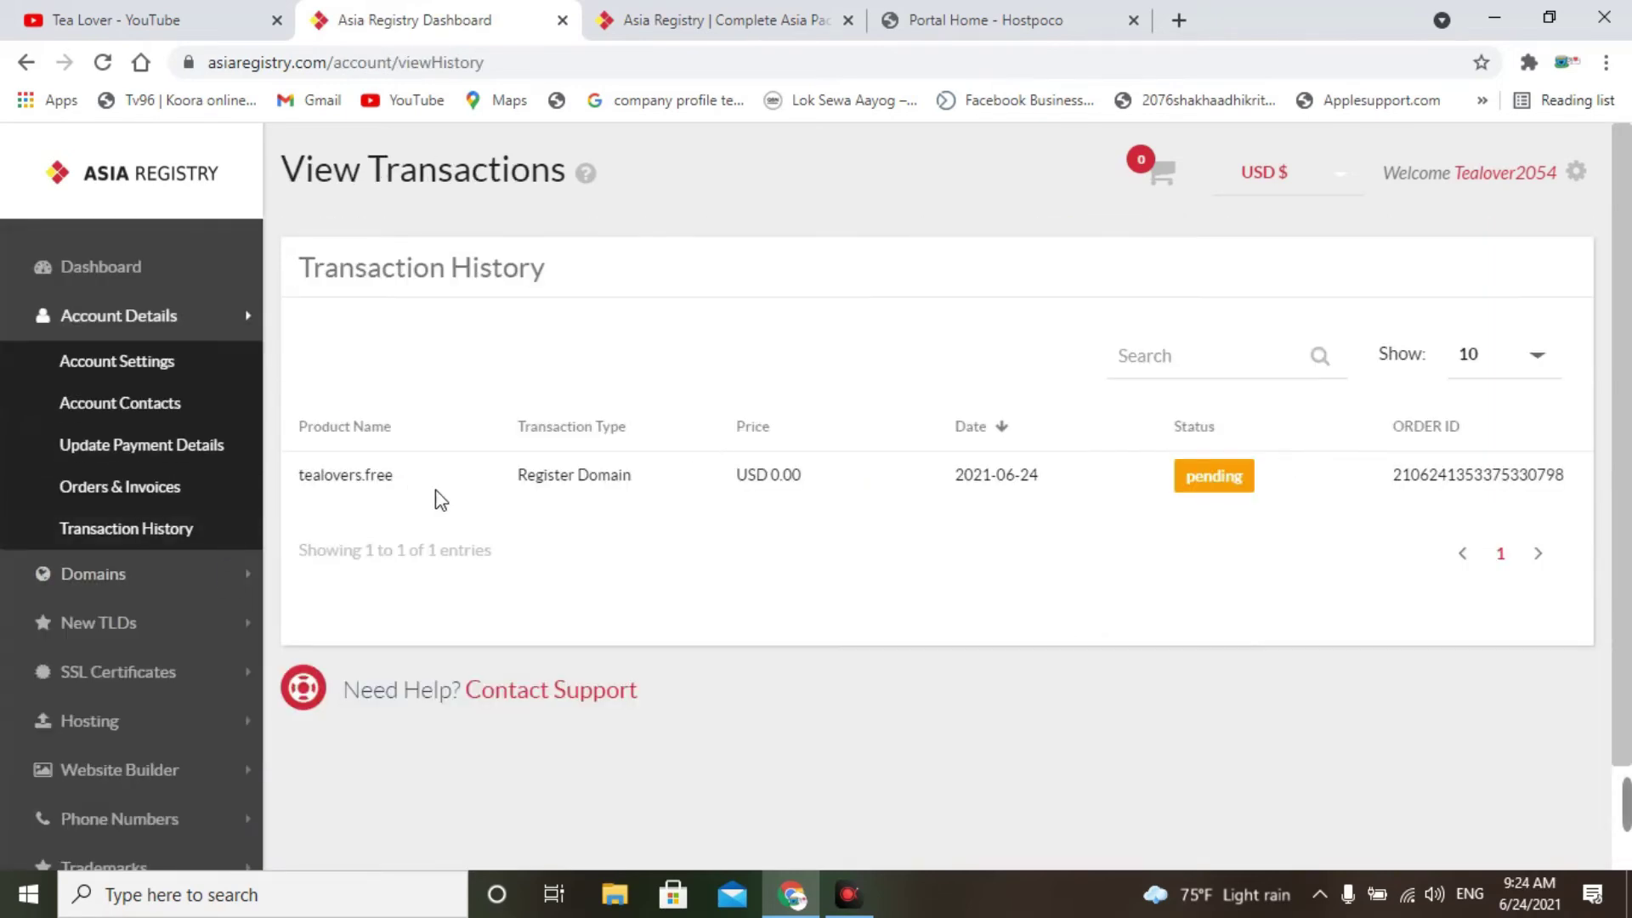
pyautogui.moveTo(479, 478); pyautogui.dragTo(646, 478)
pyautogui.click(667, 556)
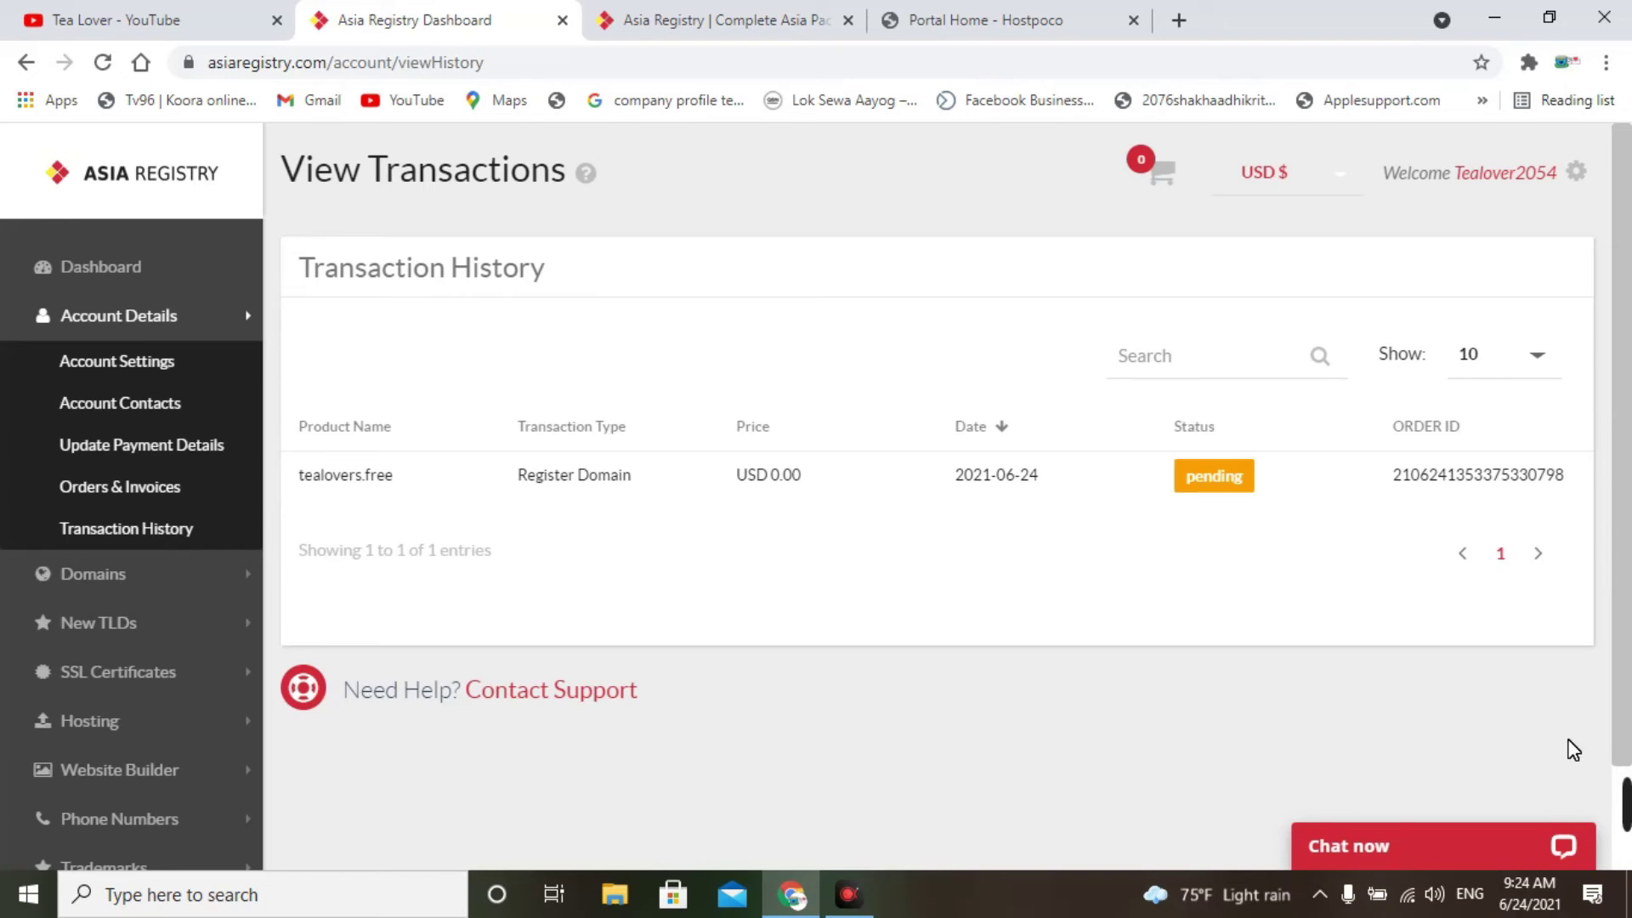
pyautogui.click(159, 173)
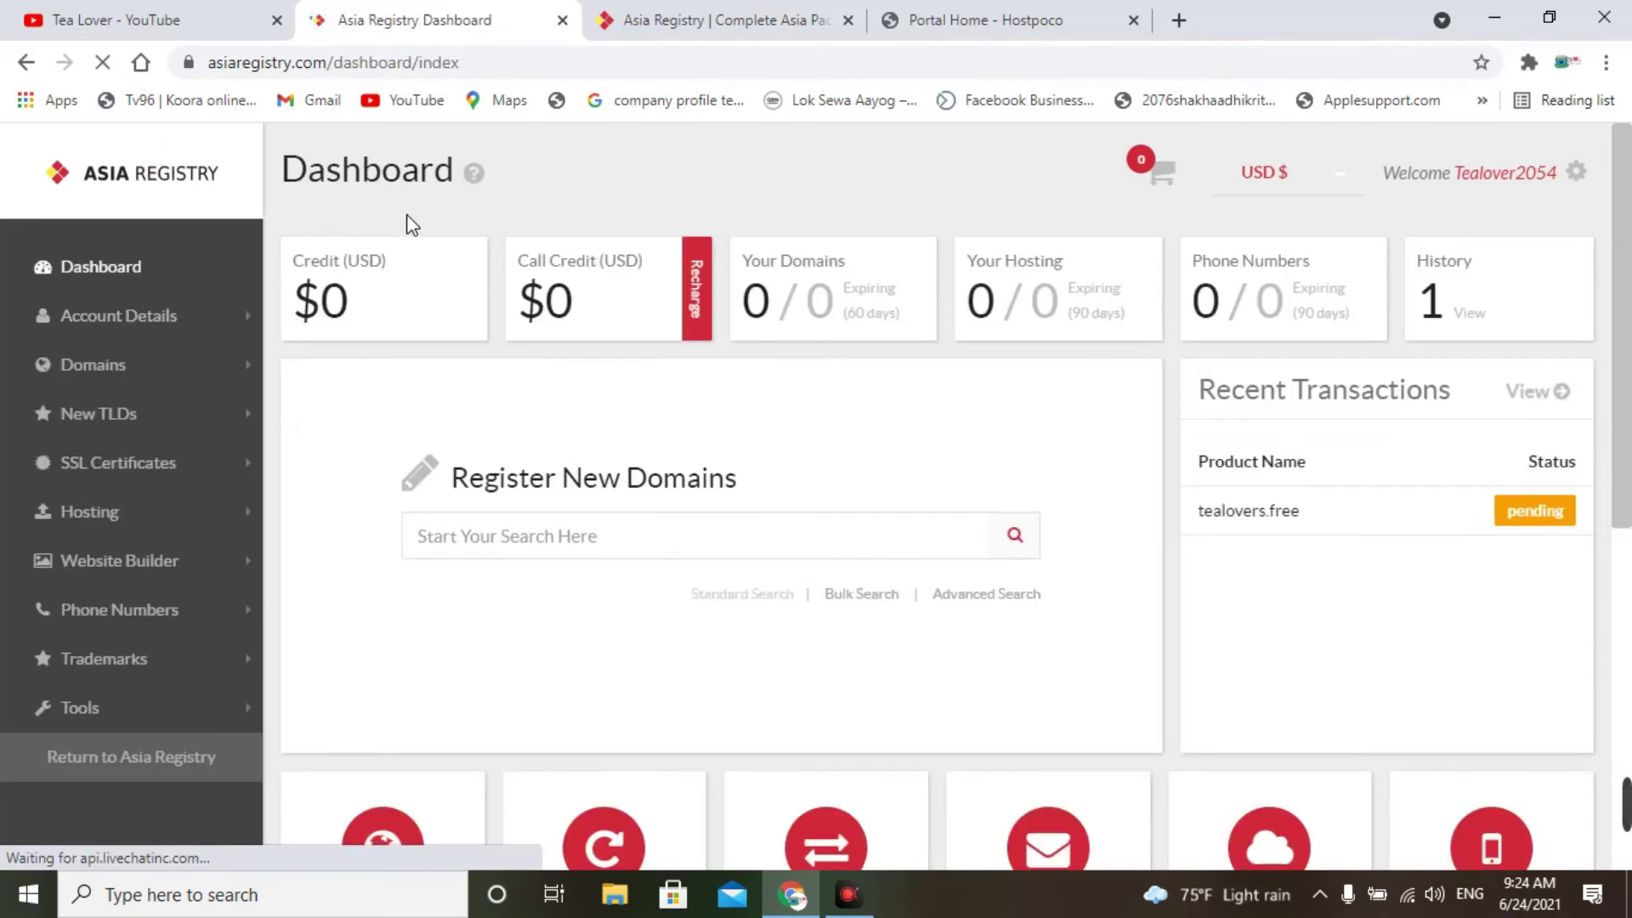
# - Open the Tea Lover blog in a new browser tab and go to its "Free Domain Extension 2021" post
pyautogui.click(1180, 27)
pyautogui.write('ghi')
pyautogui.press('Return')
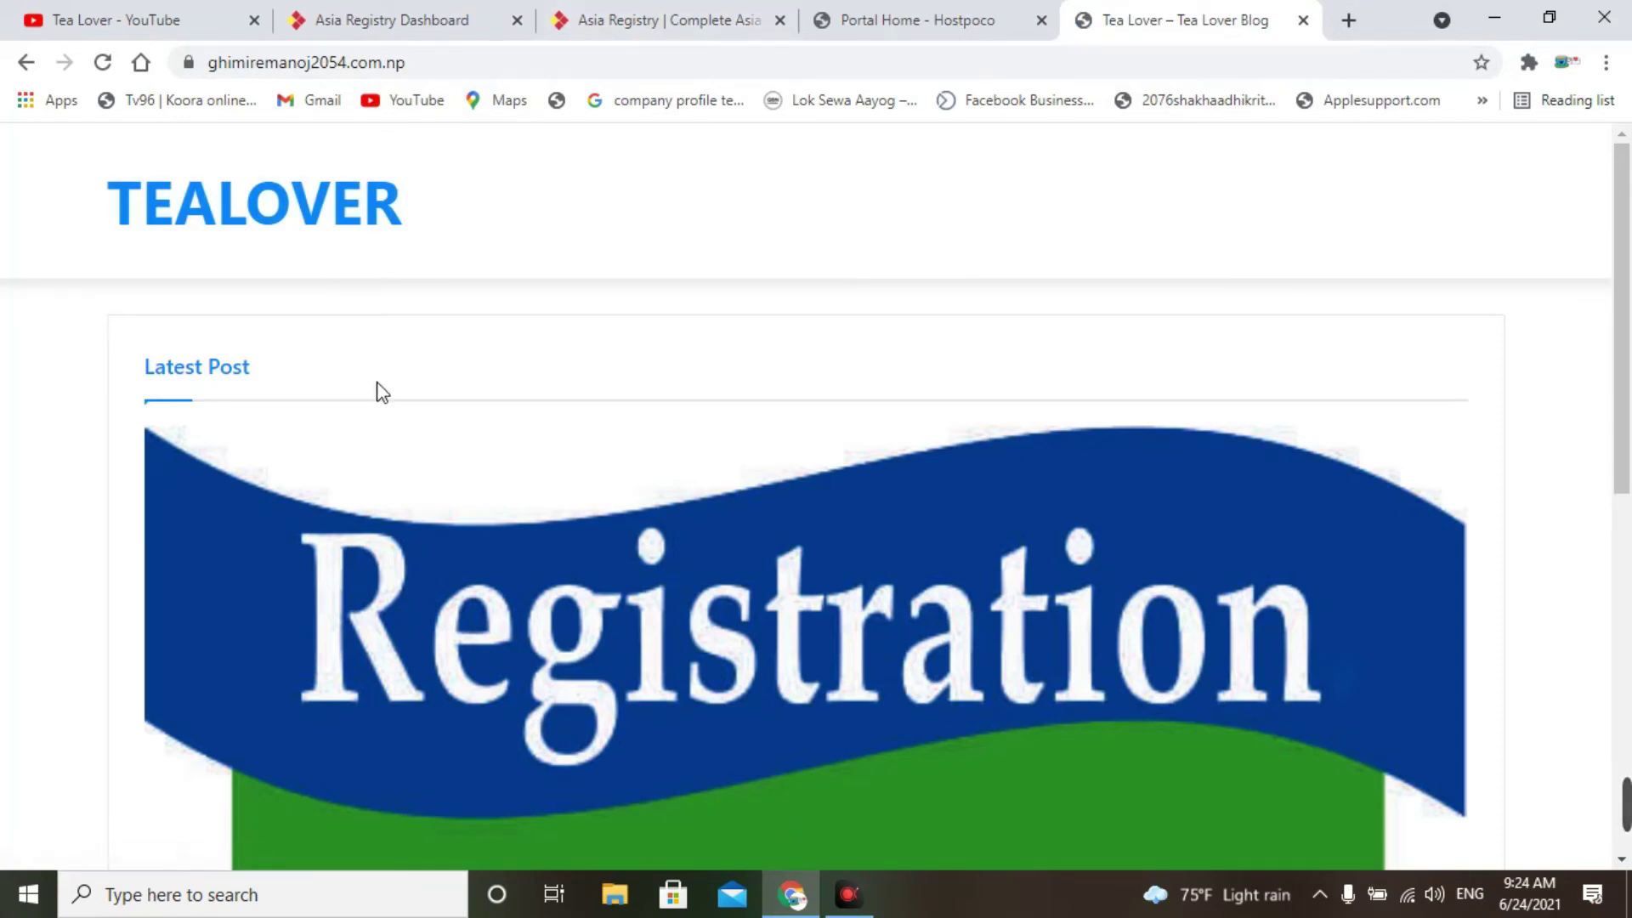
pyautogui.scroll(-8, 558, 462)
pyautogui.click(612, 366)
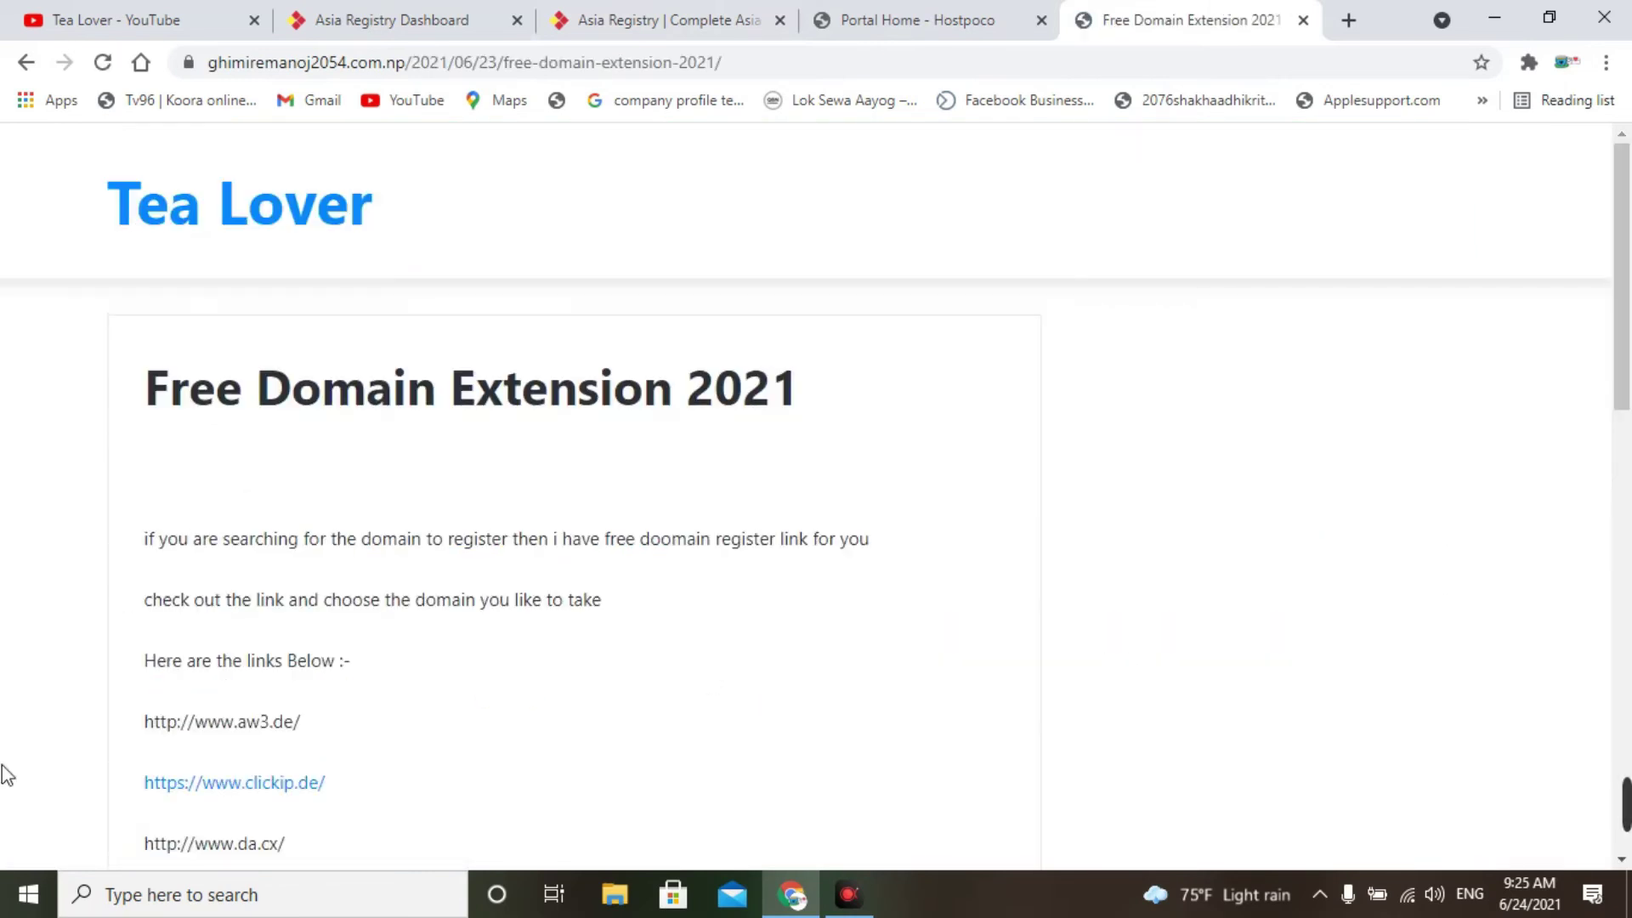
pyautogui.scroll(-4, 272, 626)
pyautogui.moveTo(153, 363); pyautogui.dragTo(604, 655)
pyautogui.scroll(-1, 610, 523)
pyautogui.scroll(-4, 578, 425)
pyautogui.click(547, 321)
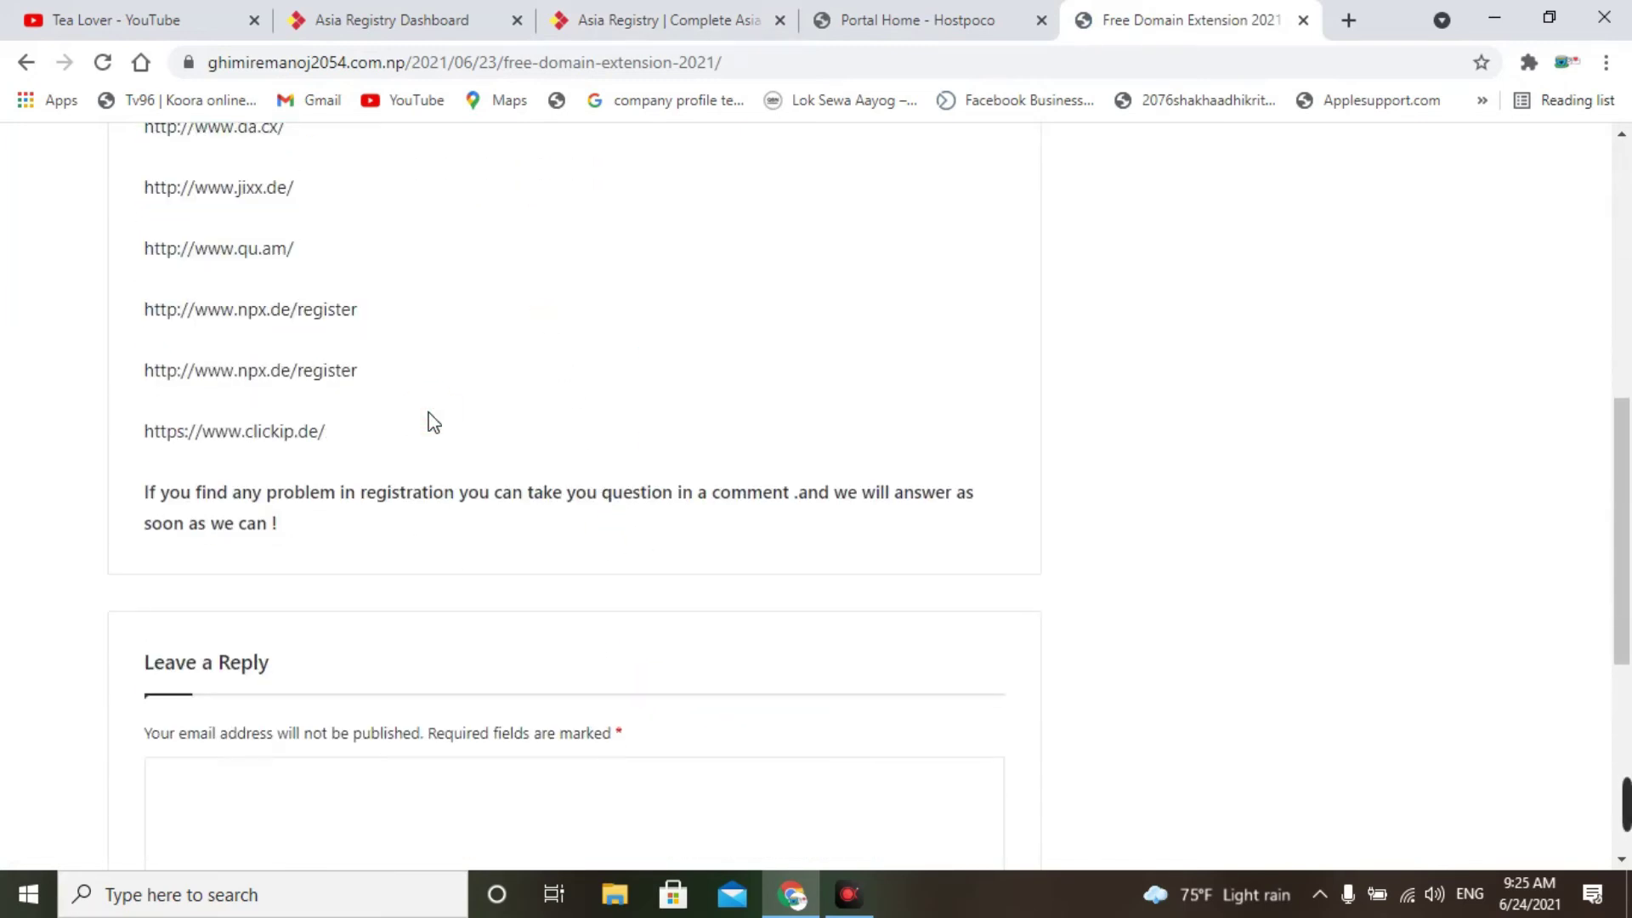
pyautogui.scroll(1, 430, 422)
pyautogui.moveTo(145, 322); pyautogui.dragTo(293, 317)
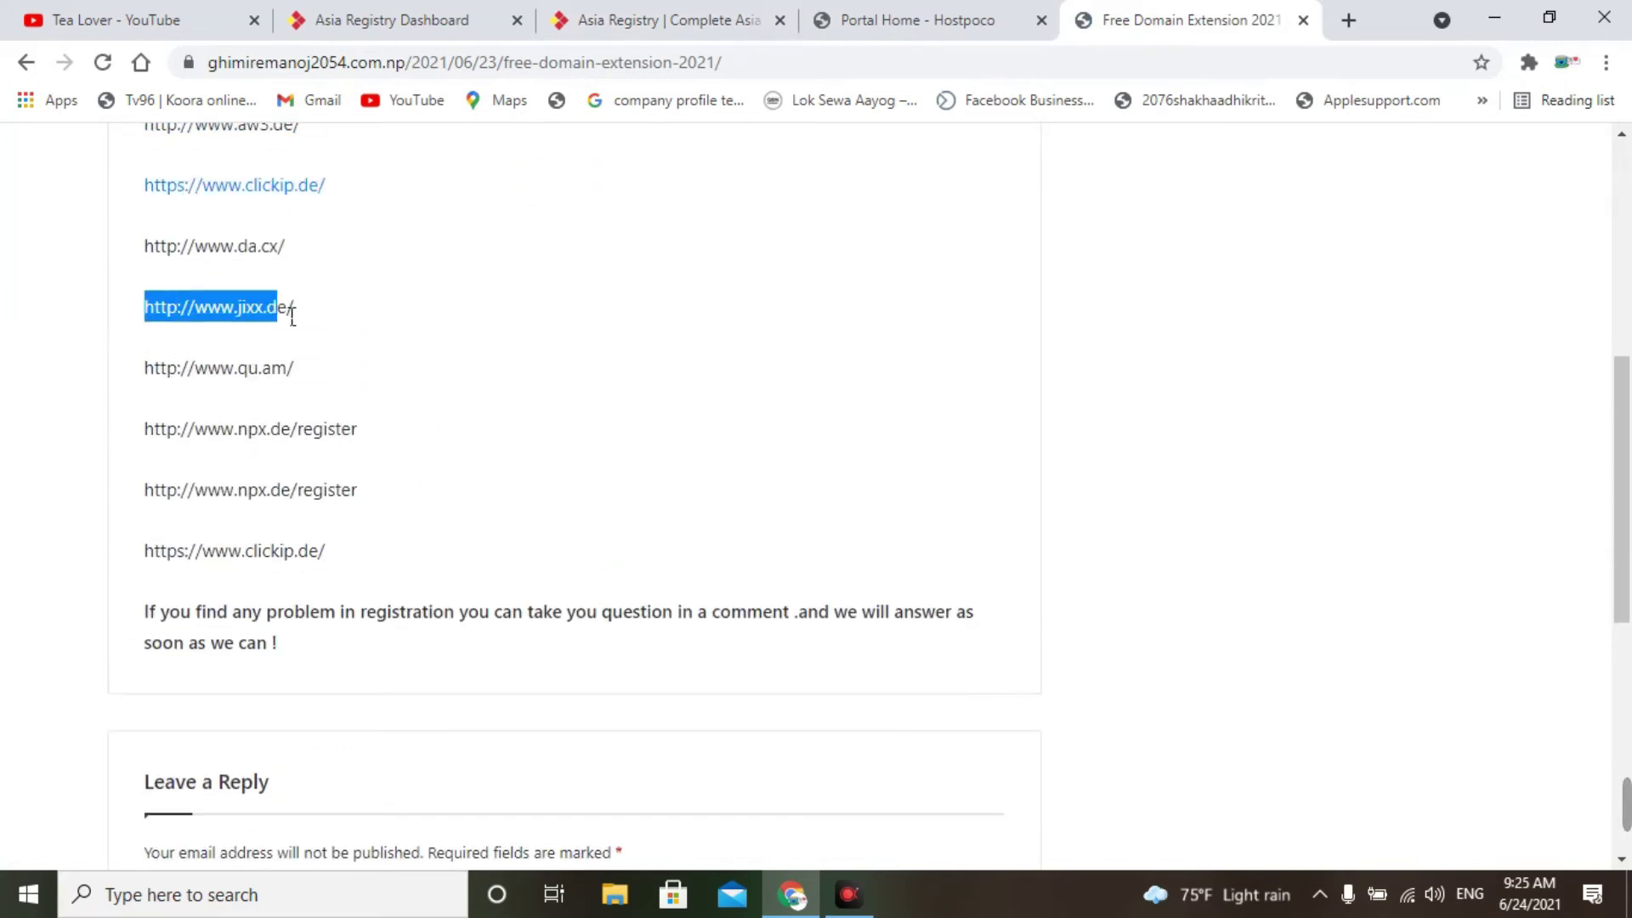
pyautogui.rightClick(281, 314)
pyautogui.click(316, 329)
pyautogui.click(1347, 19)
pyautogui.write('http://www.jixx.de')
pyautogui.press('Return')
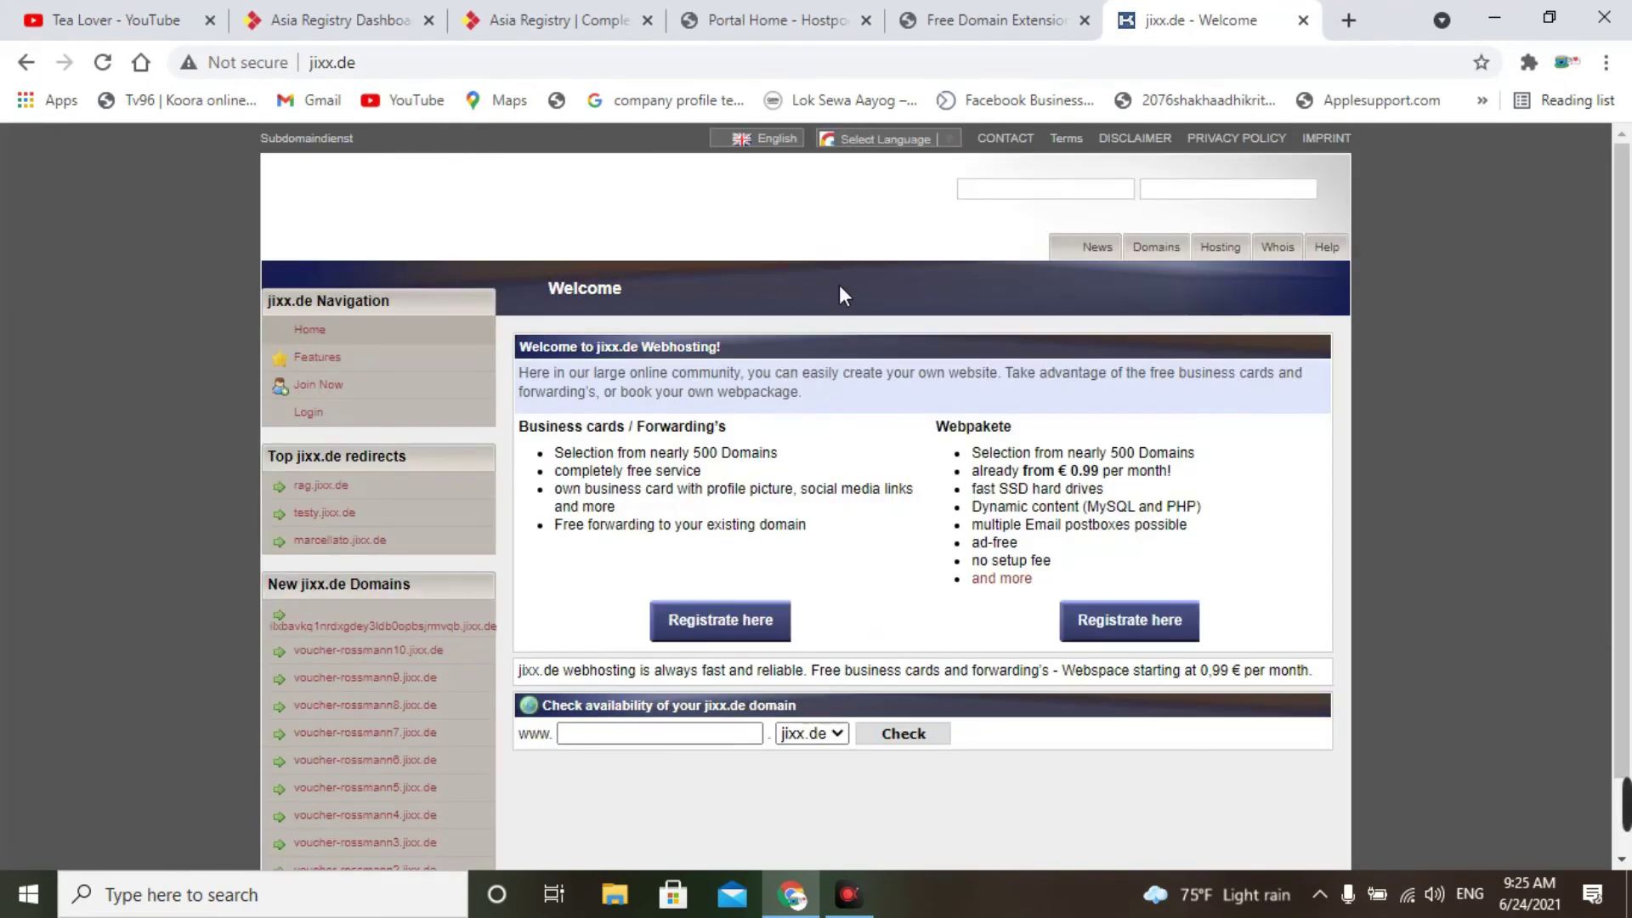
# - Check the availability of tealoverofficial with the jixx.de extension and open the site's free registration form
pyautogui.scroll(-1, 839, 289)
pyautogui.click(676, 651)
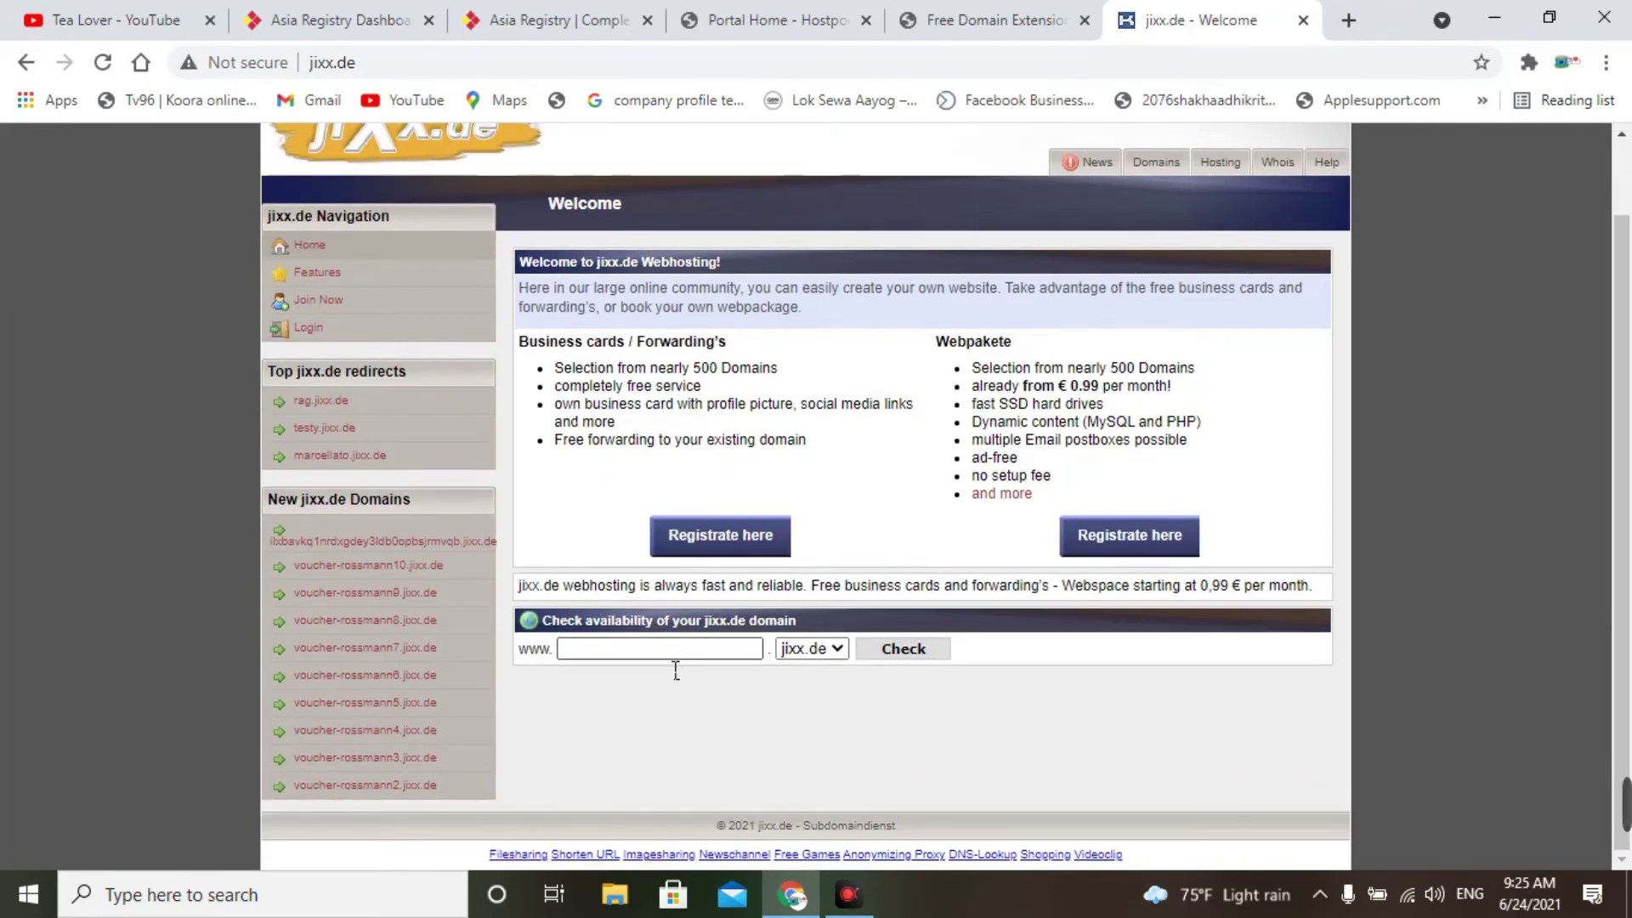
pyautogui.moveTo(601, 623); pyautogui.dragTo(835, 646)
pyautogui.click(639, 651)
pyautogui.click(647, 703)
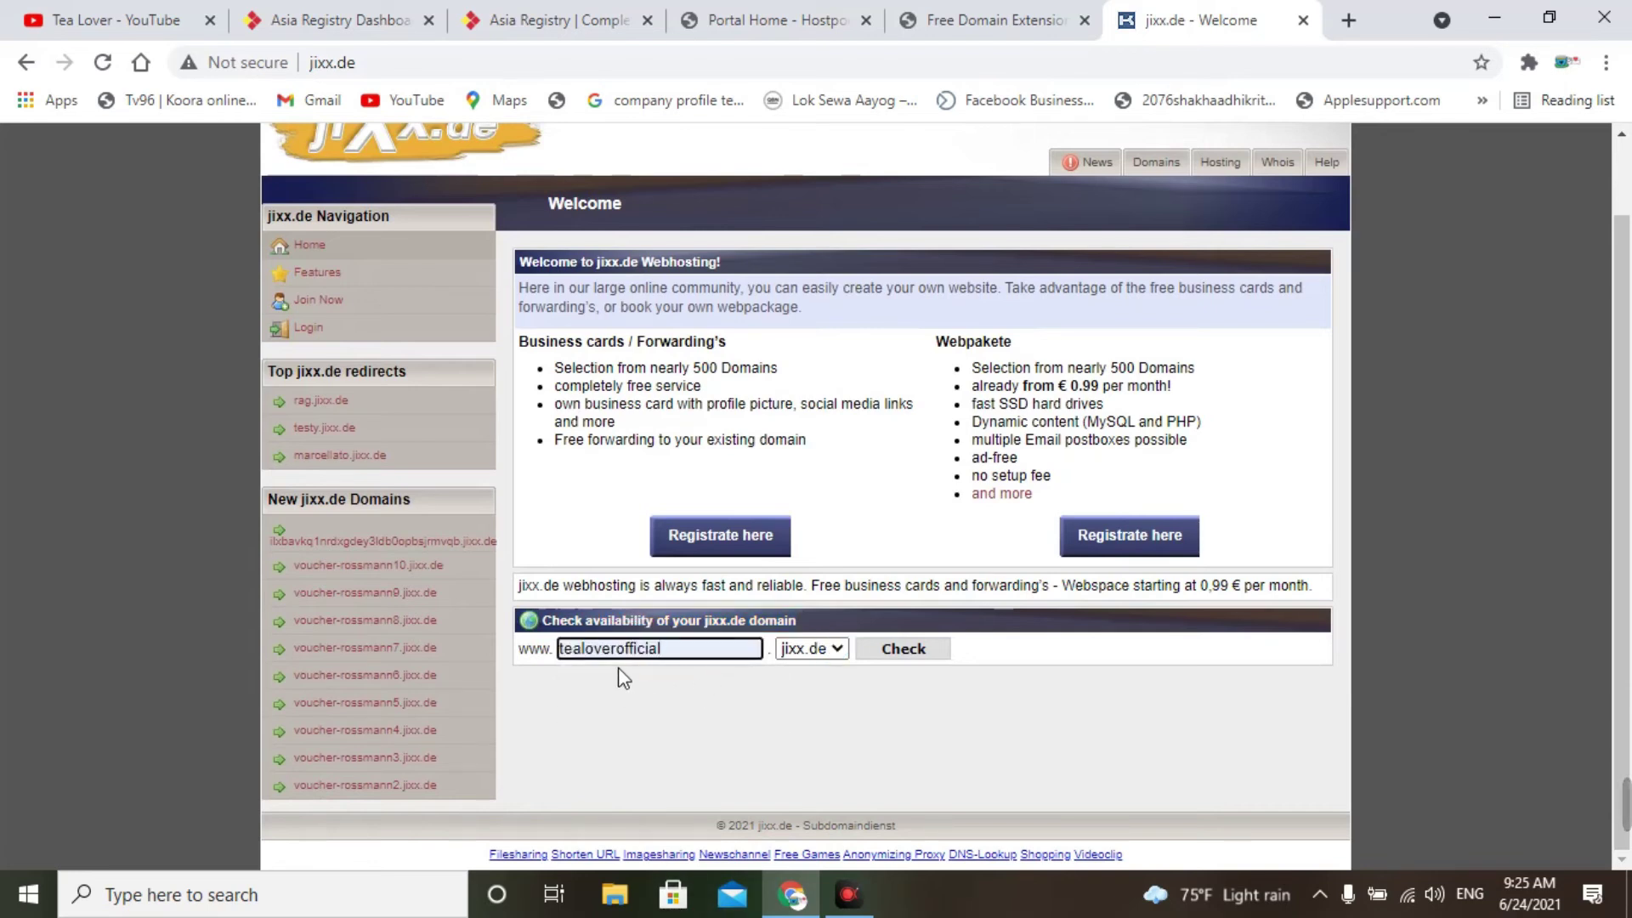
pyautogui.click(667, 710)
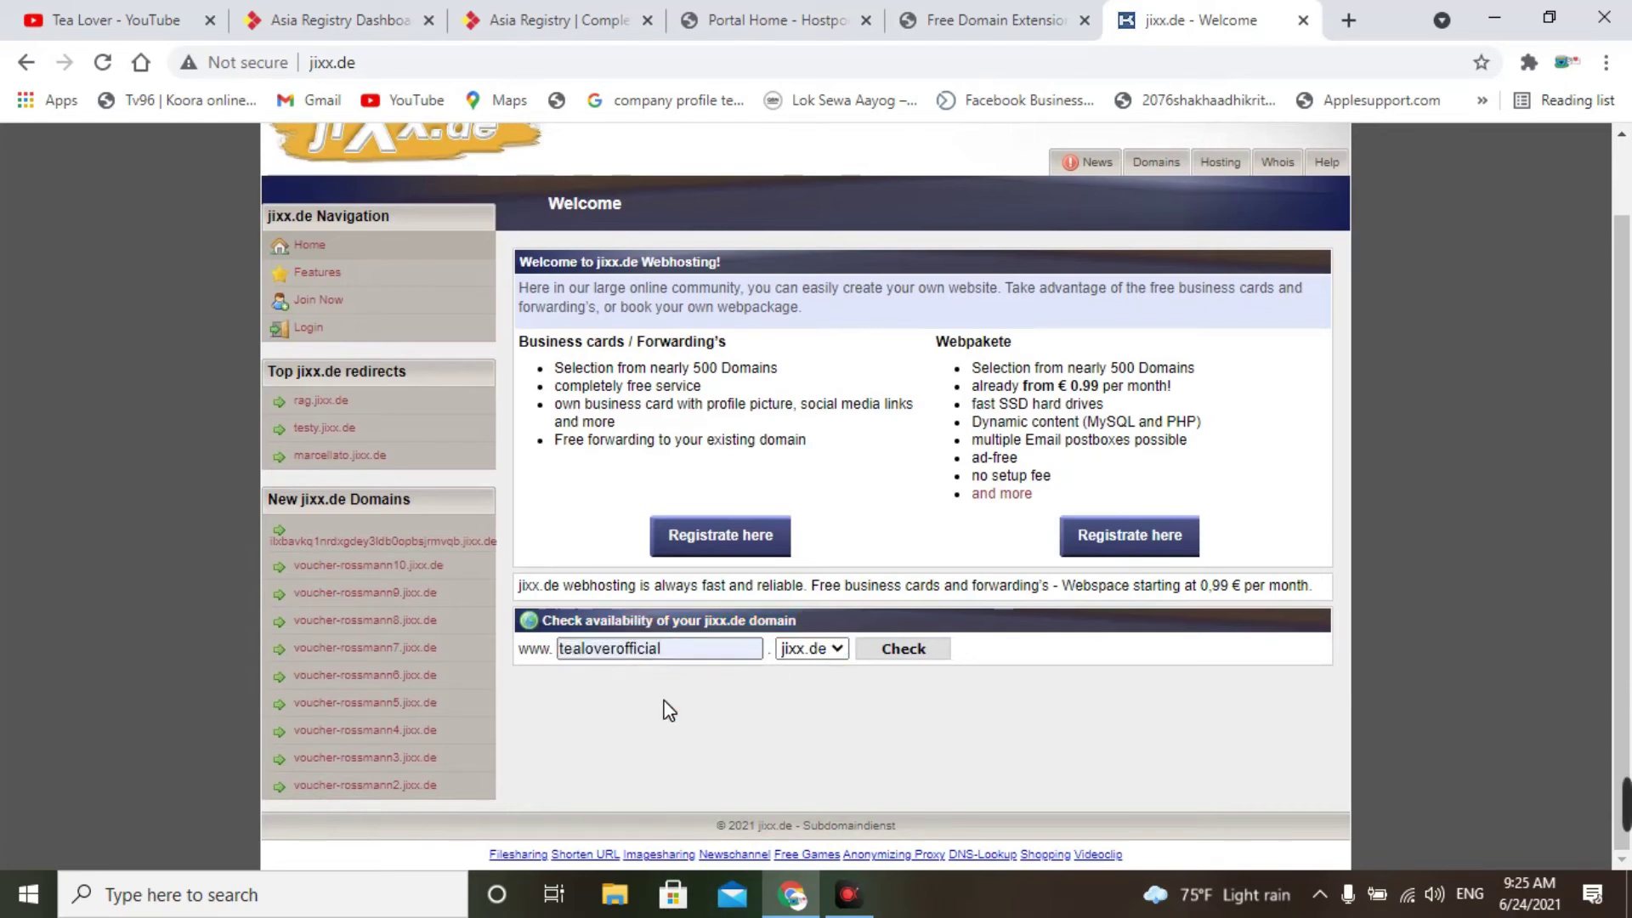
pyautogui.click(911, 653)
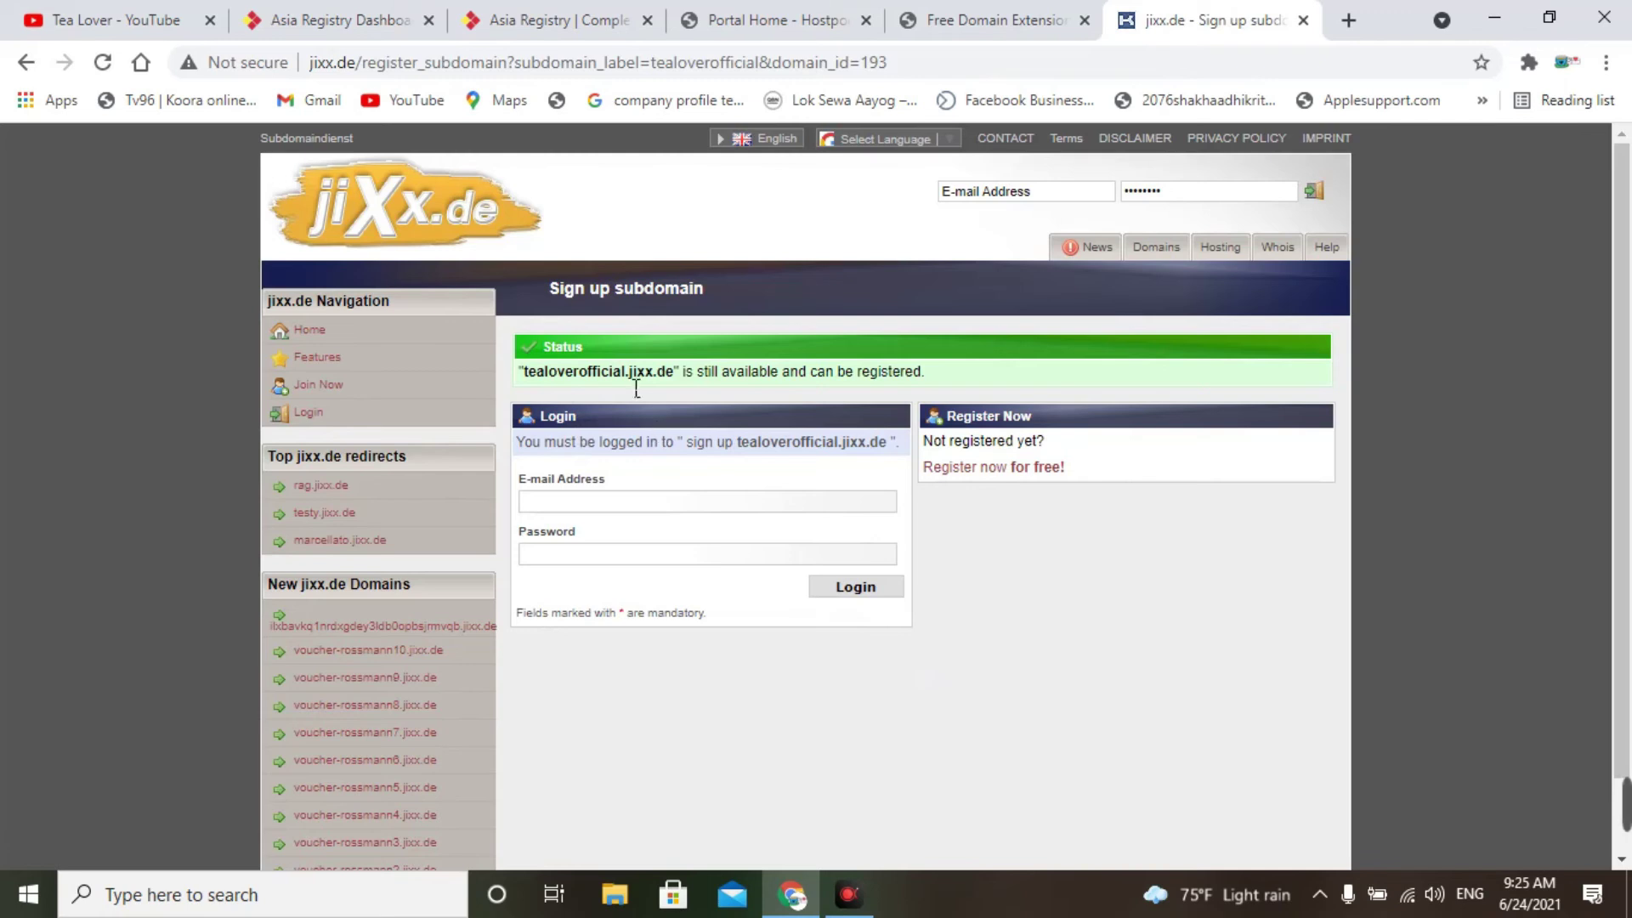
pyautogui.tripleClick(969, 381)
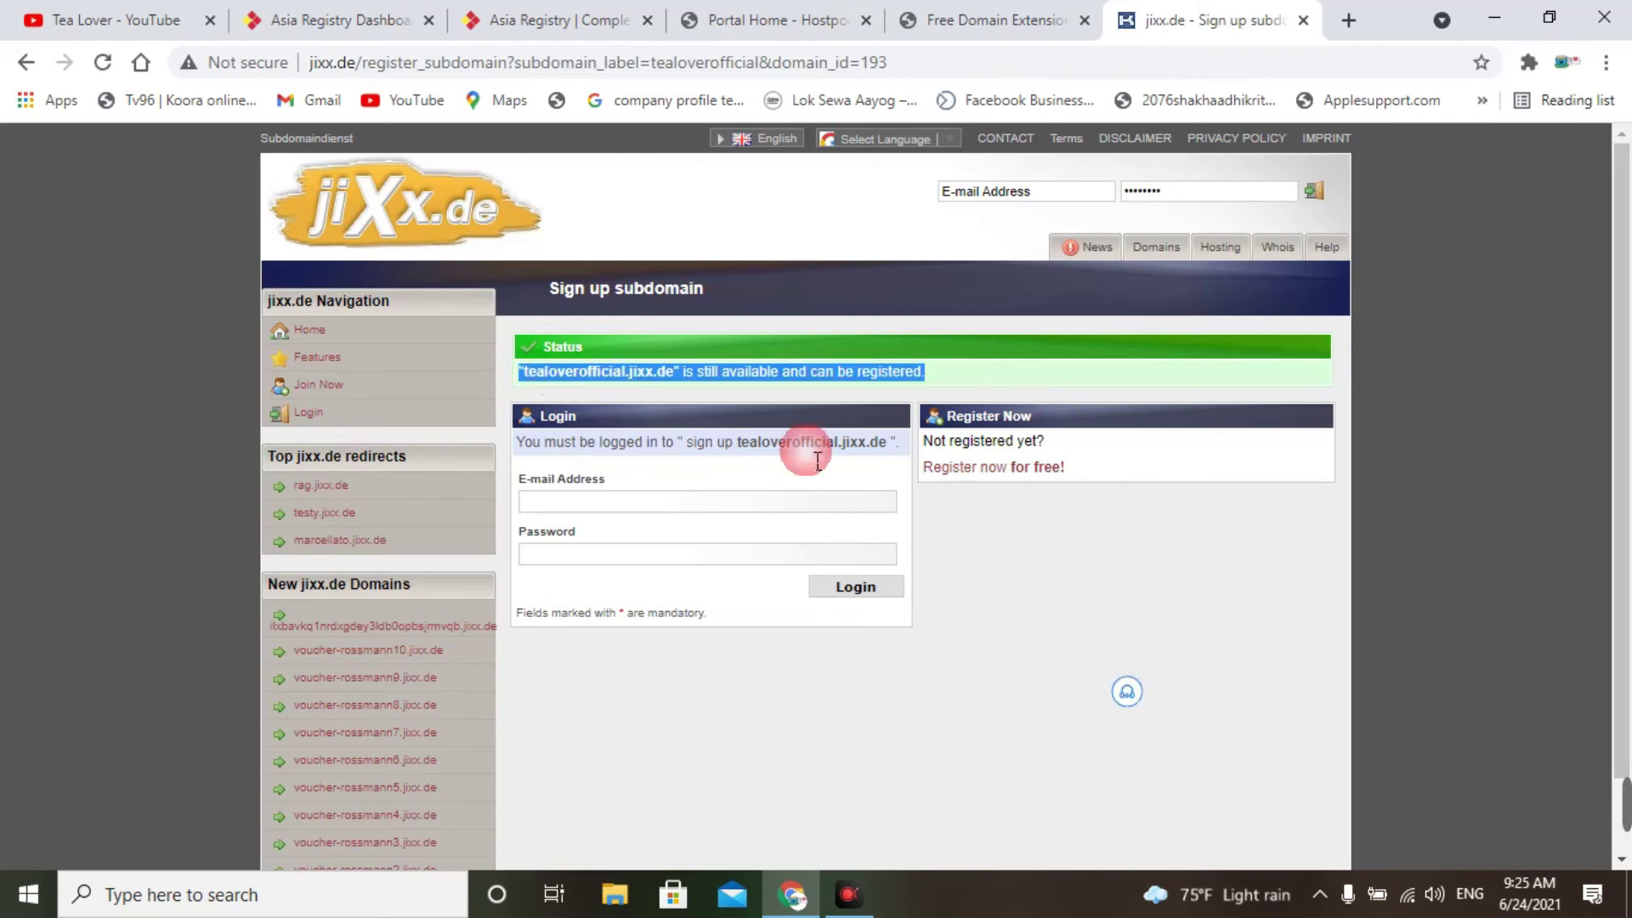
pyautogui.click(1008, 470)
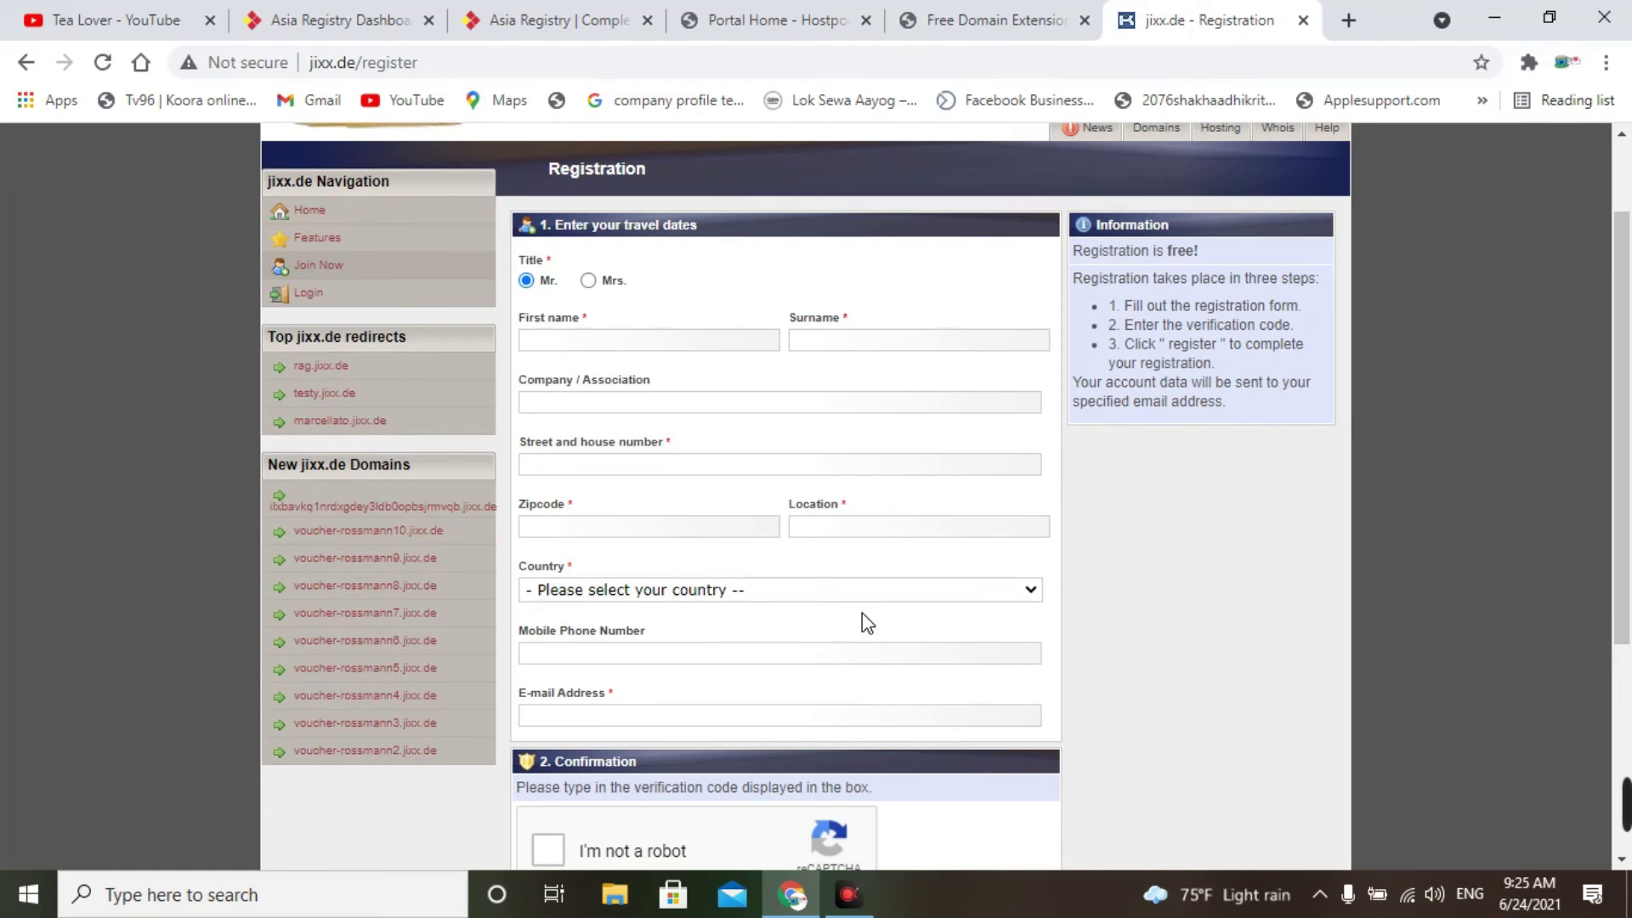
# - View the Tea Lover YouTube channel's videos, return to the Asia Registry dashboard and check tealovers.free under Recent Transactions
pyautogui.hotkey('ctrl', '1')
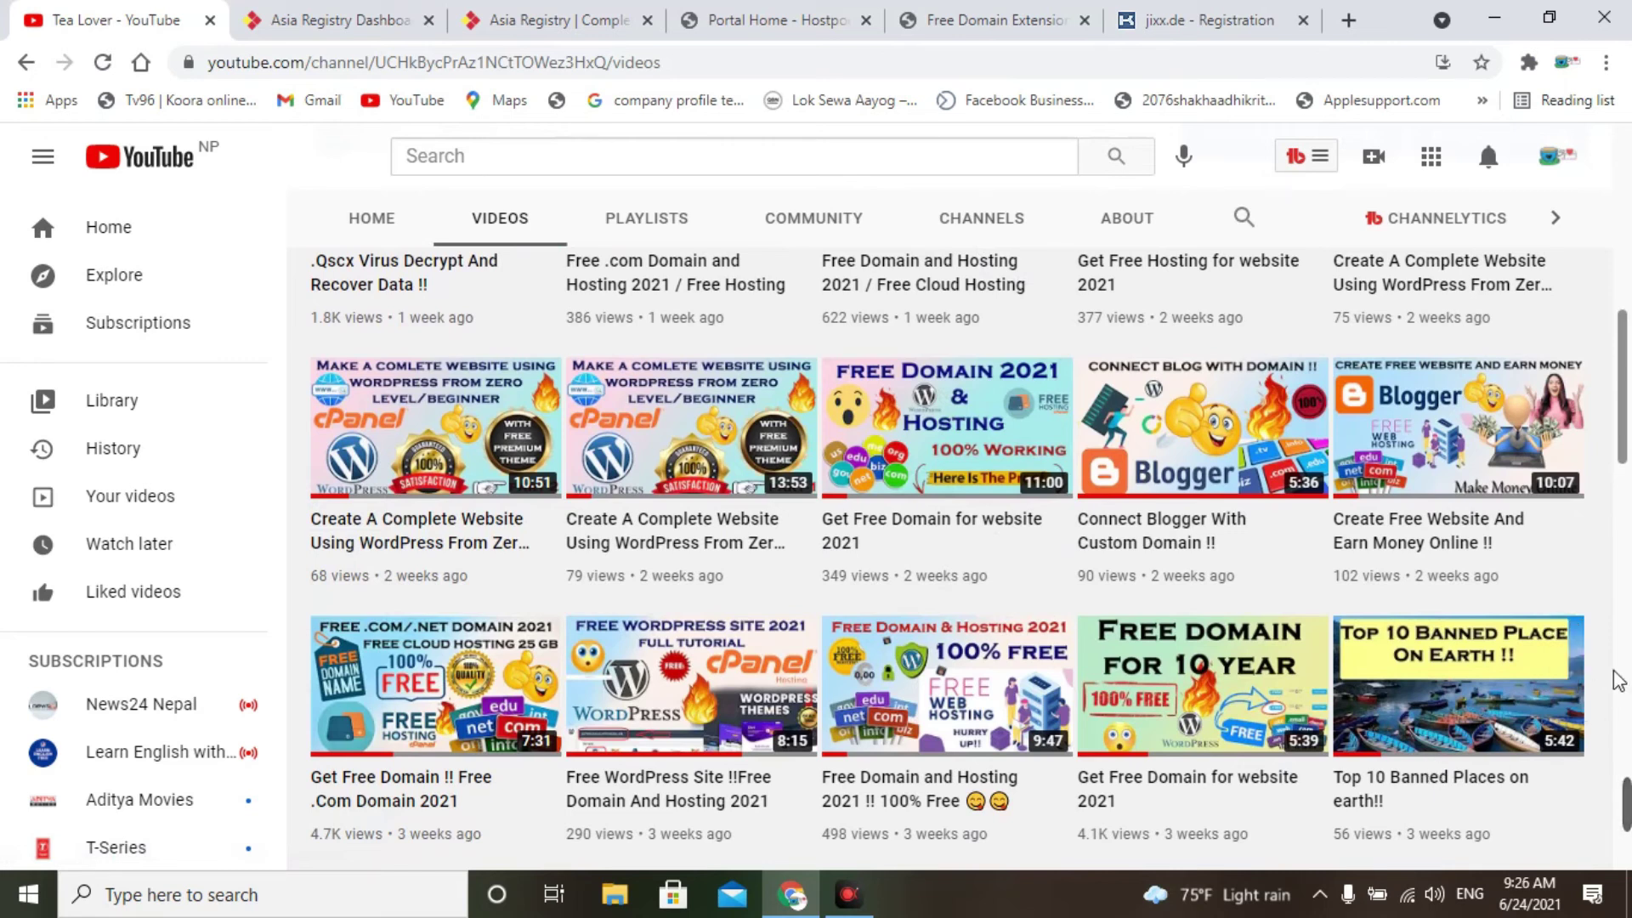
pyautogui.click(331, 19)
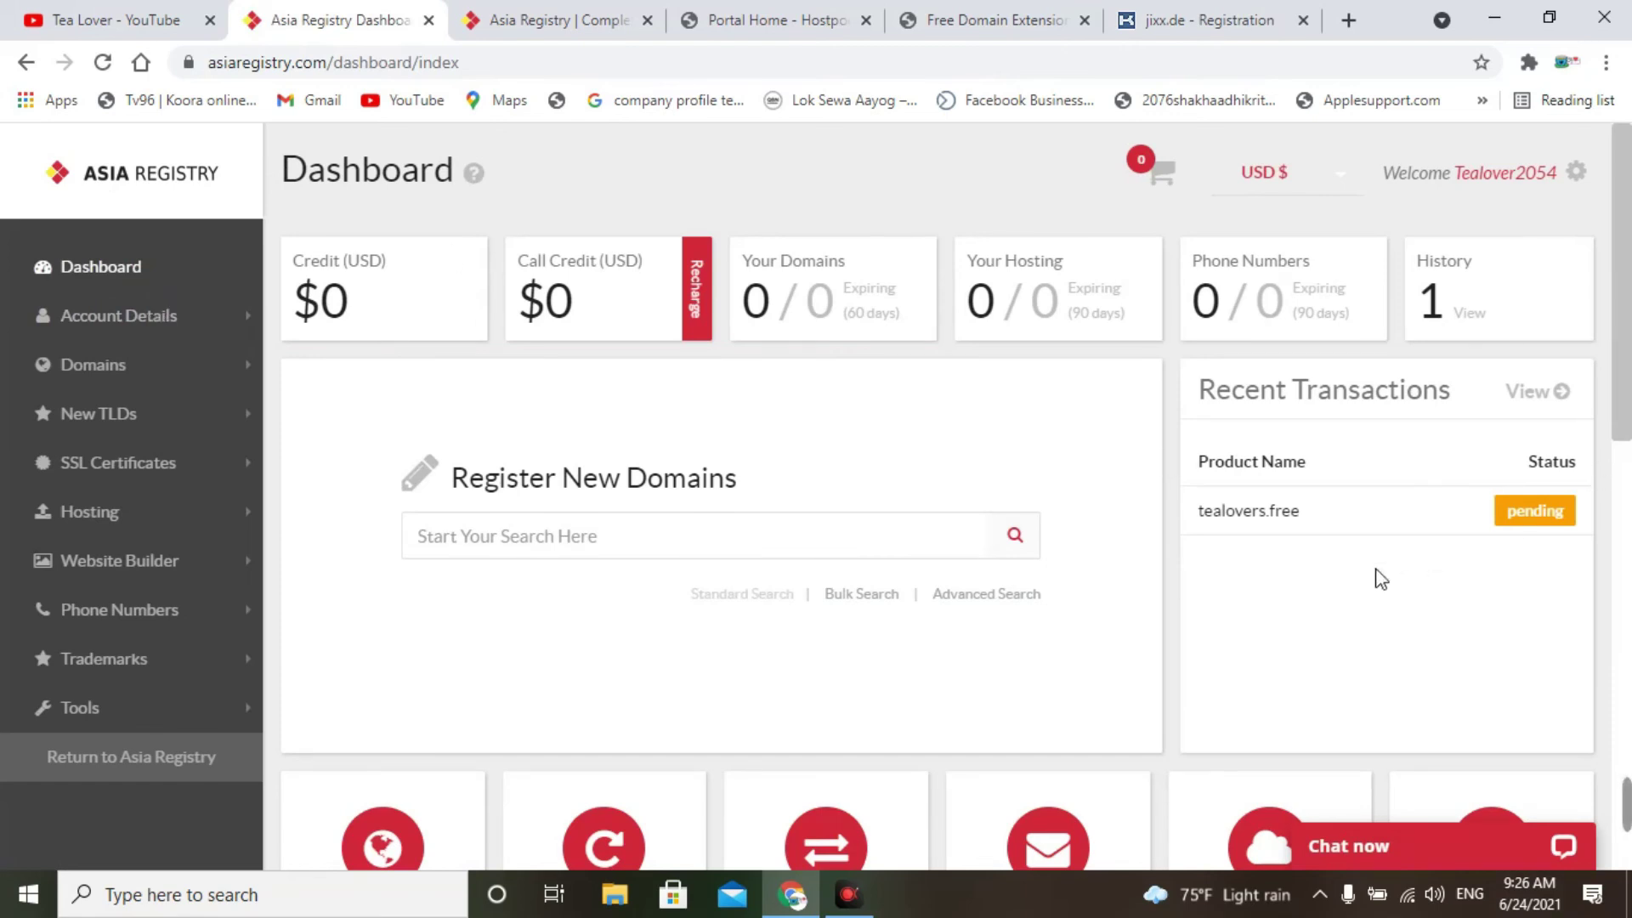
pyautogui.moveTo(1195, 510); pyautogui.dragTo(1315, 521)
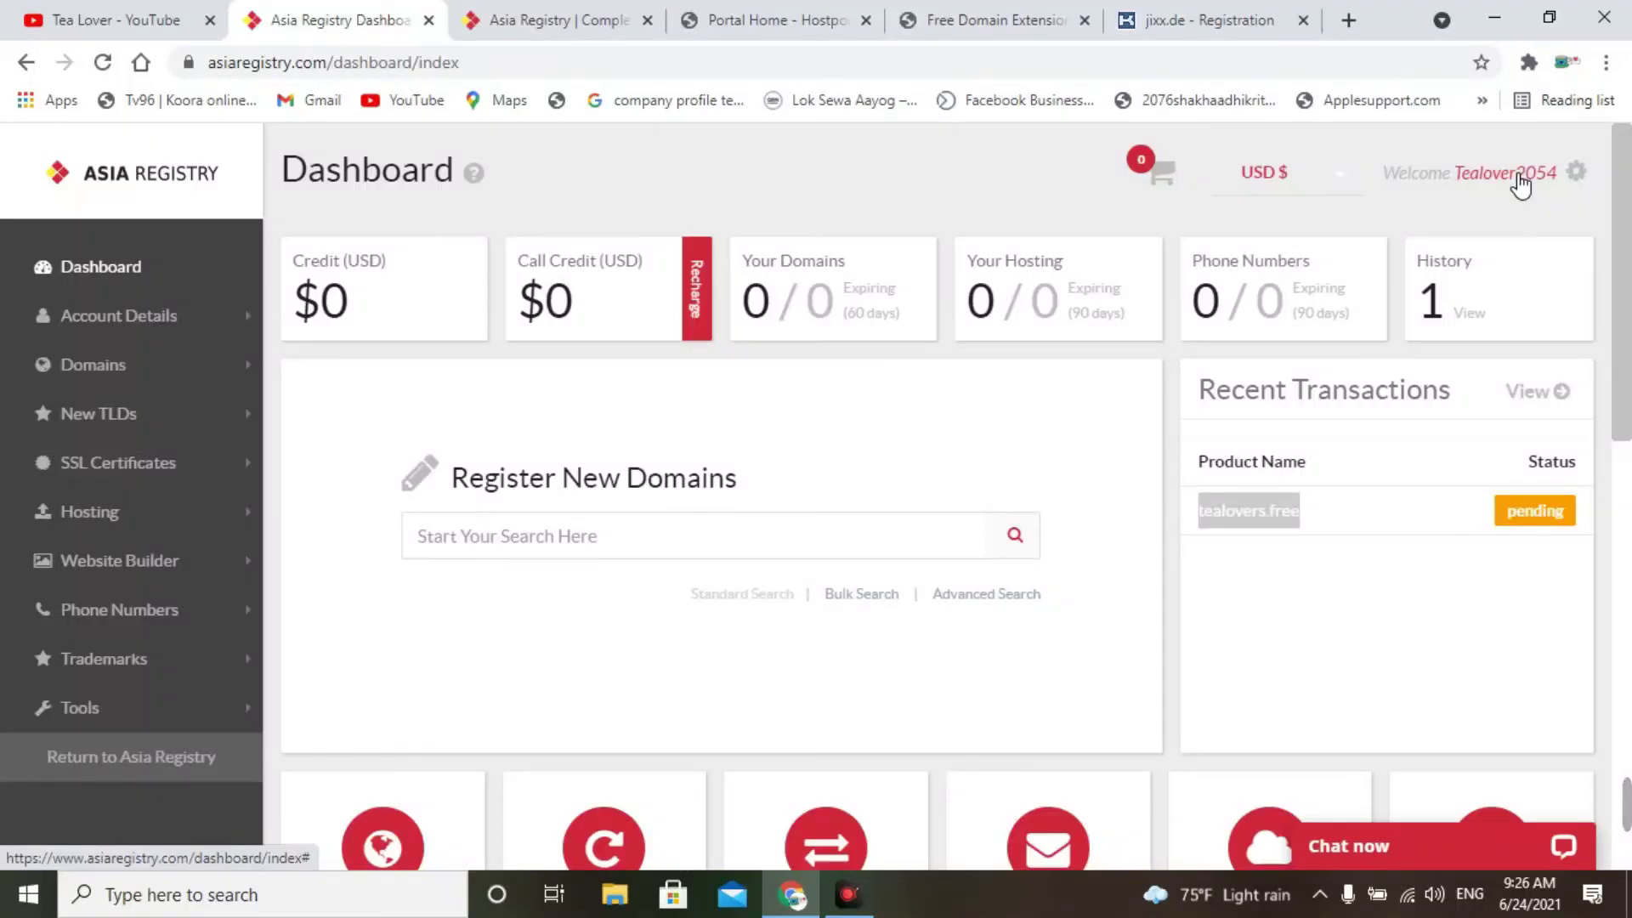
pyautogui.click(1521, 182)
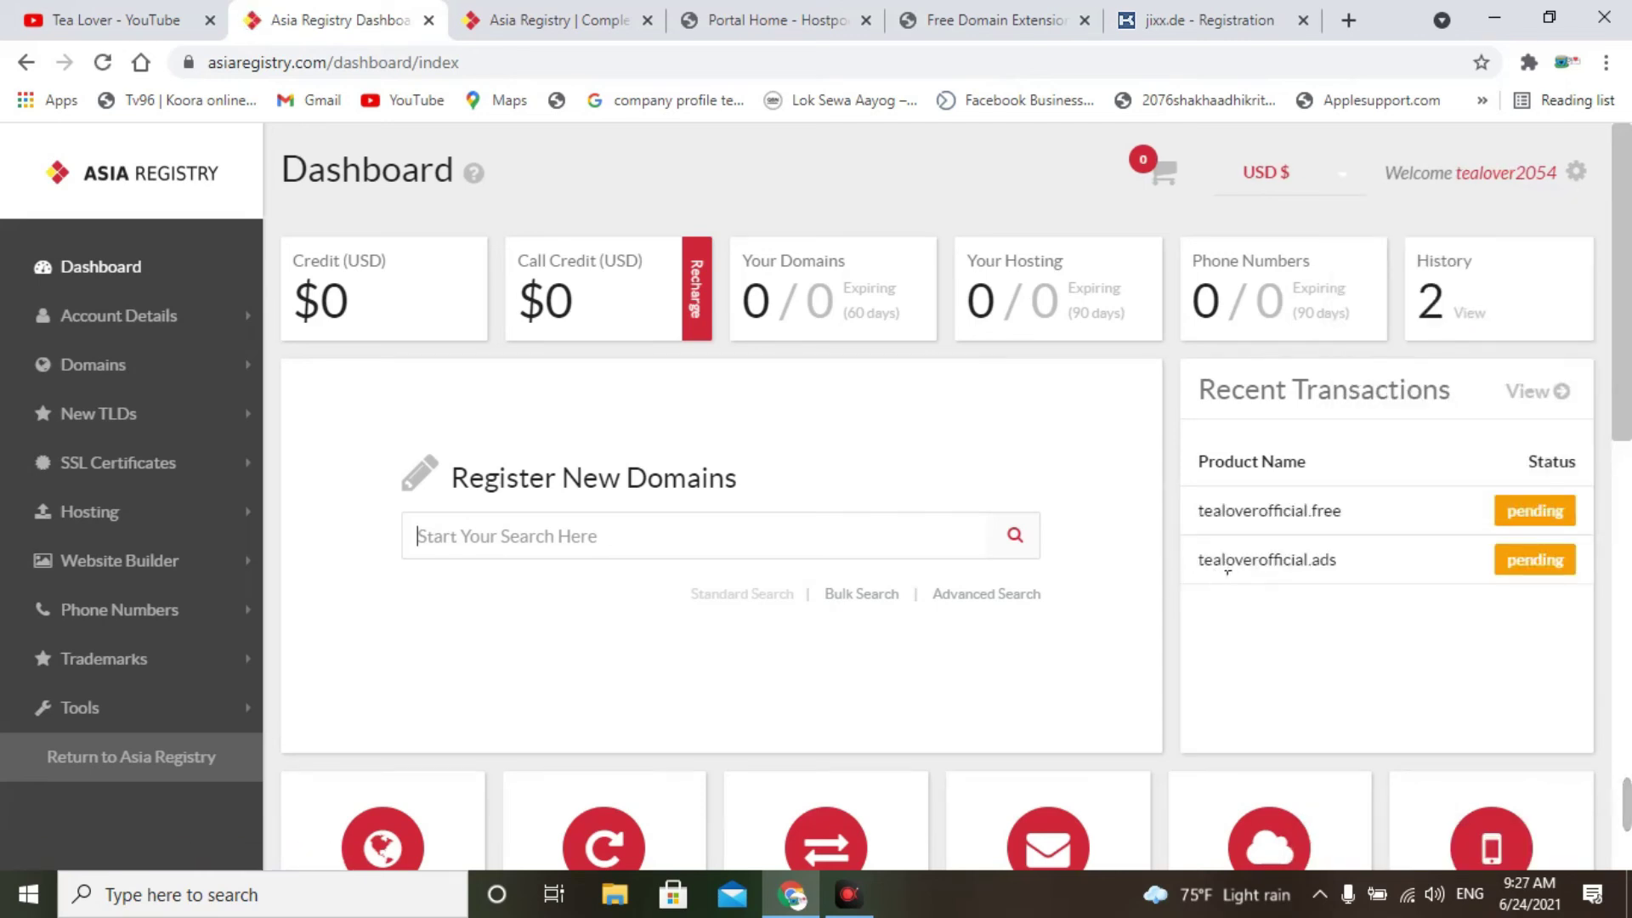
# - Copy the domain name tealoverofficial.ads from the dashboard's Recent Transactions
pyautogui.moveTo(1200, 561); pyautogui.dragTo(1329, 578)
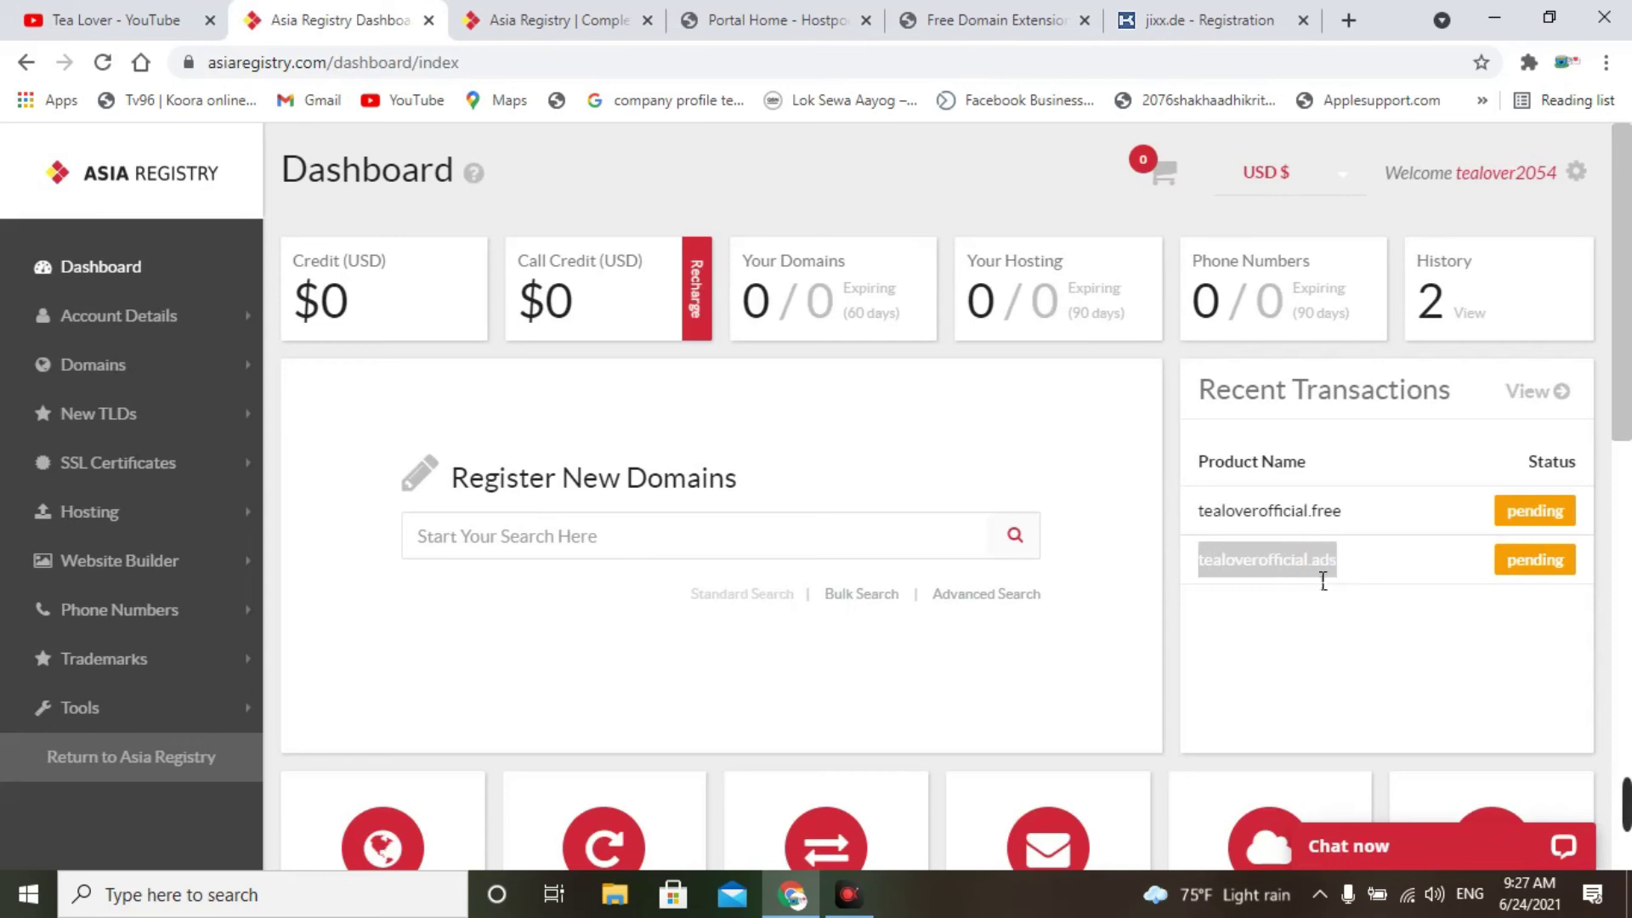
pyautogui.rightClick(1307, 567)
pyautogui.click(1354, 585)
pyautogui.click(1319, 576)
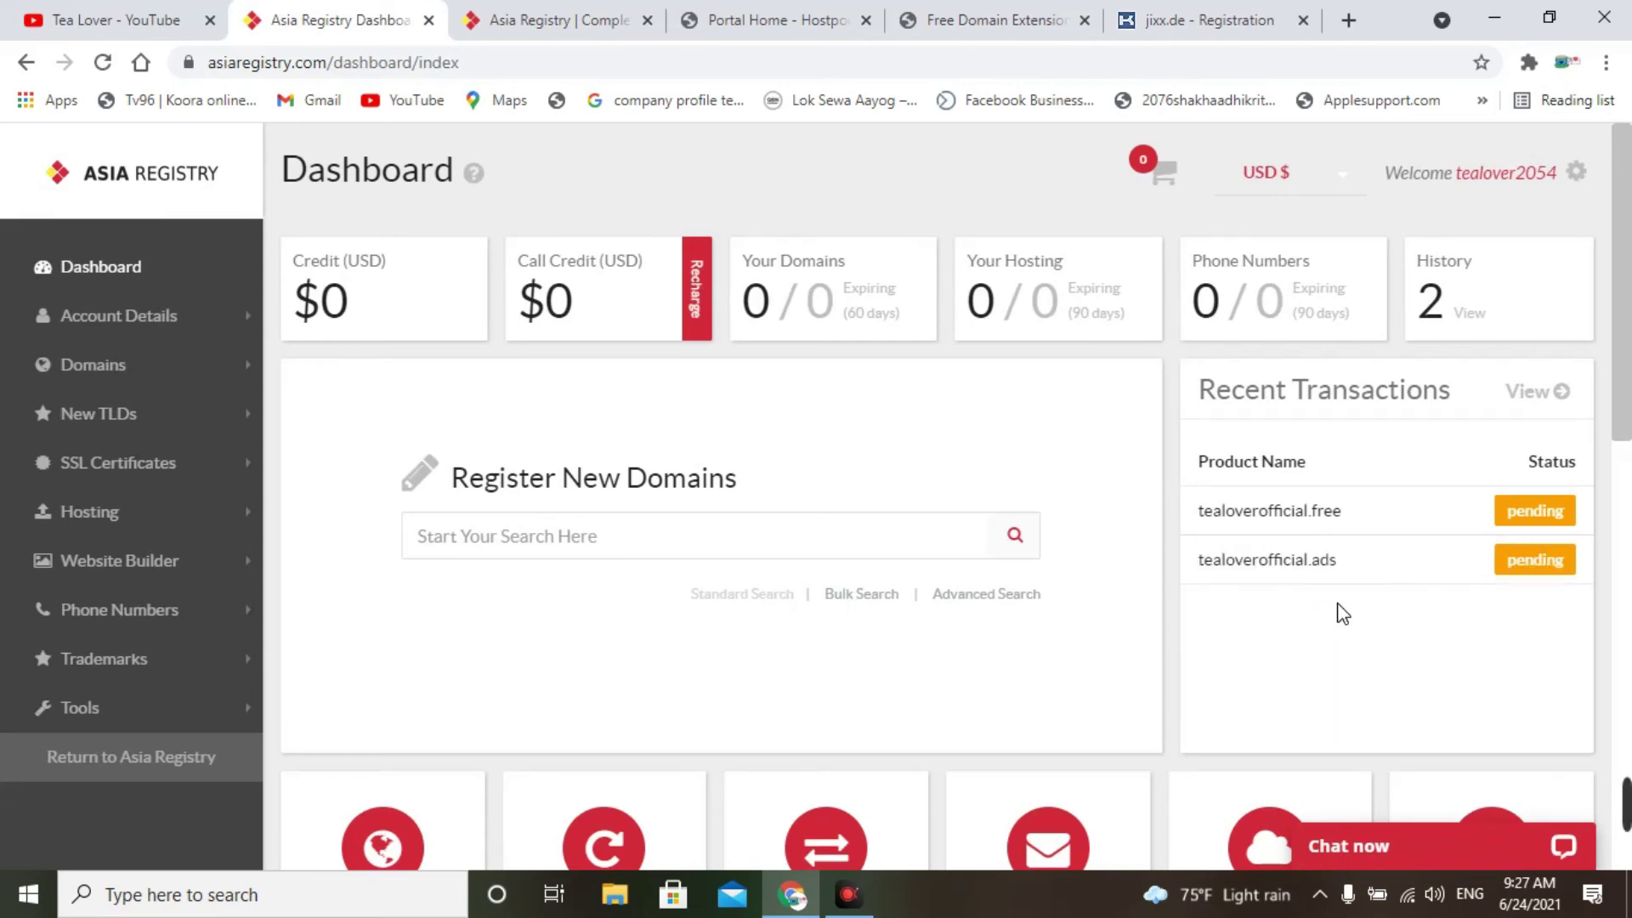
# - Search for the domain tealovers.ads from the Asia Registry home page
pyautogui.click(535, 21)
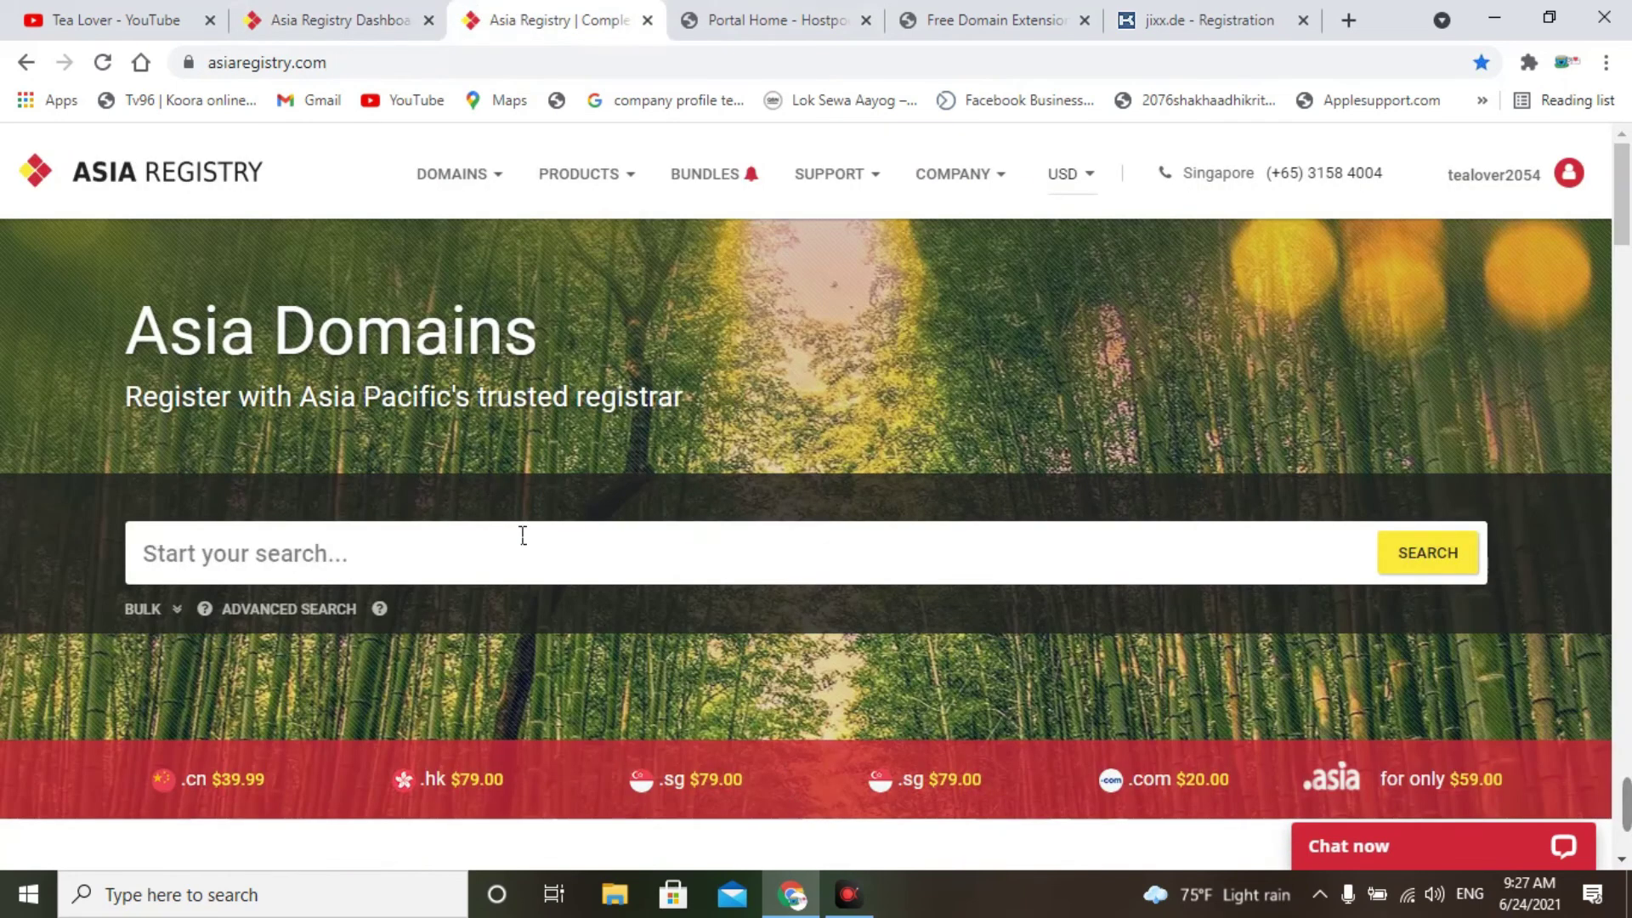
pyautogui.click(539, 562)
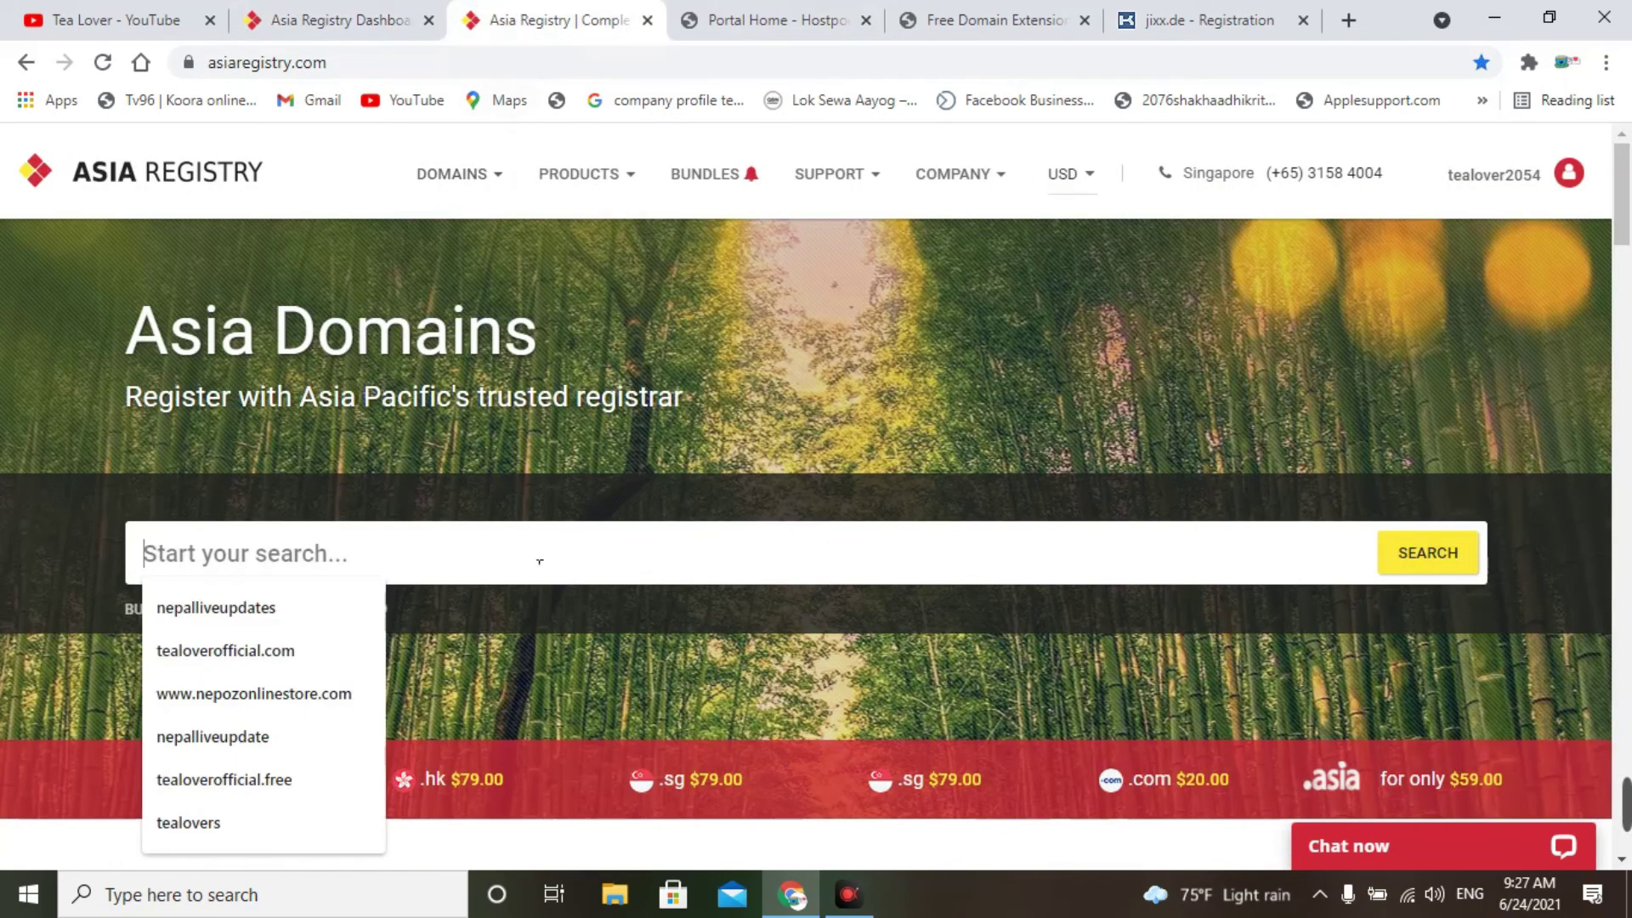
pyautogui.rightClick(530, 560)
pyautogui.click(583, 369)
pyautogui.press('Return')
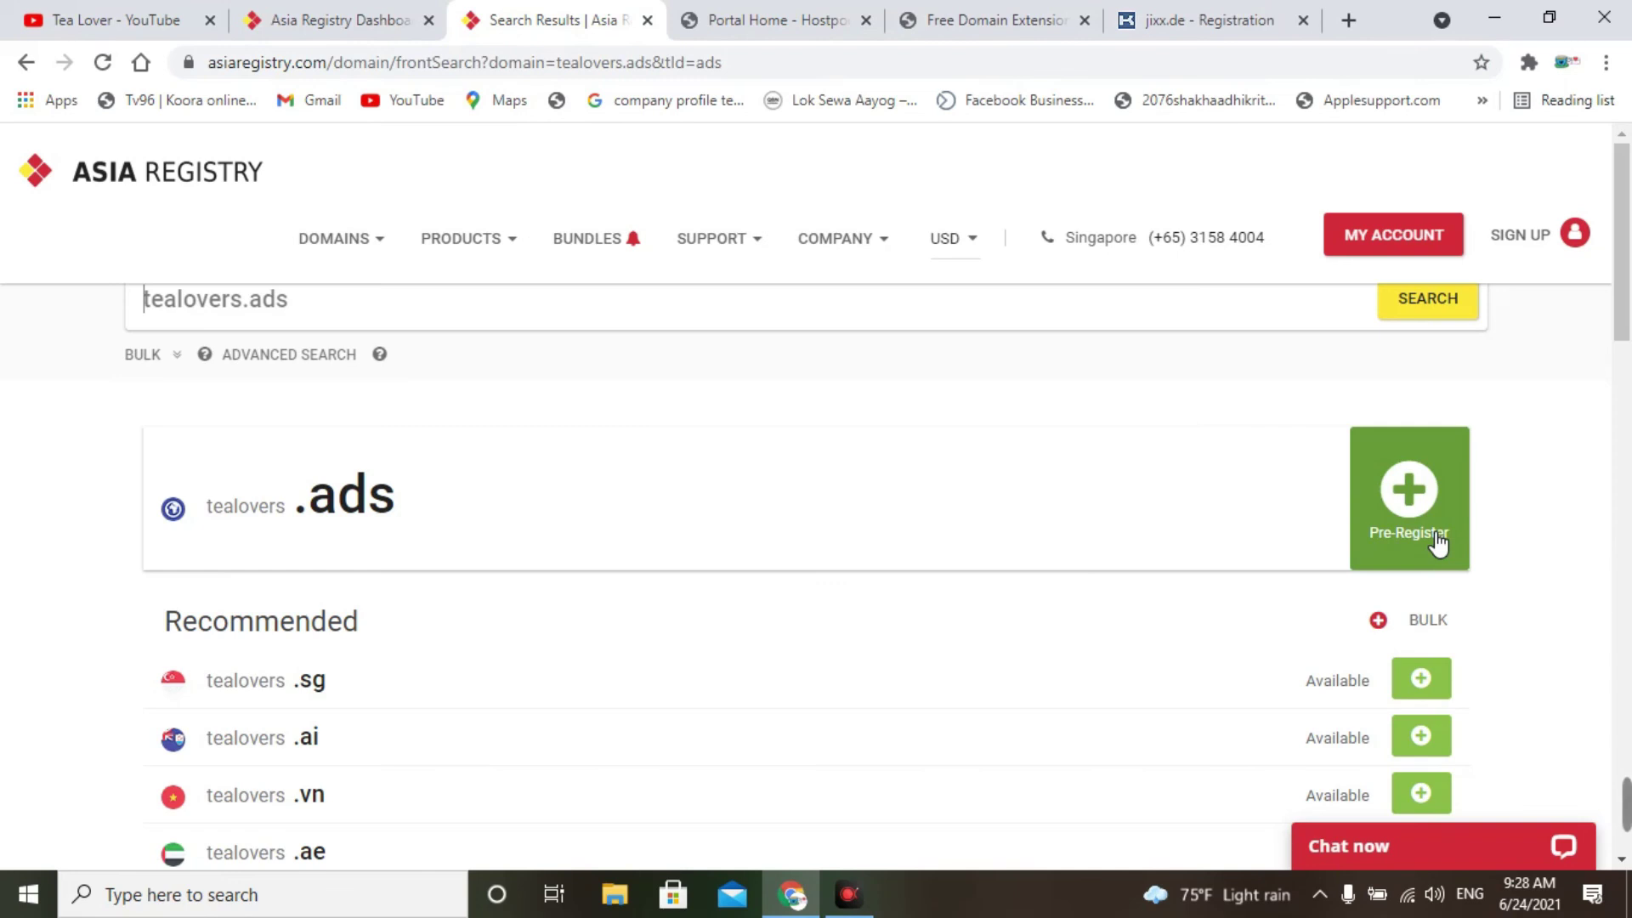